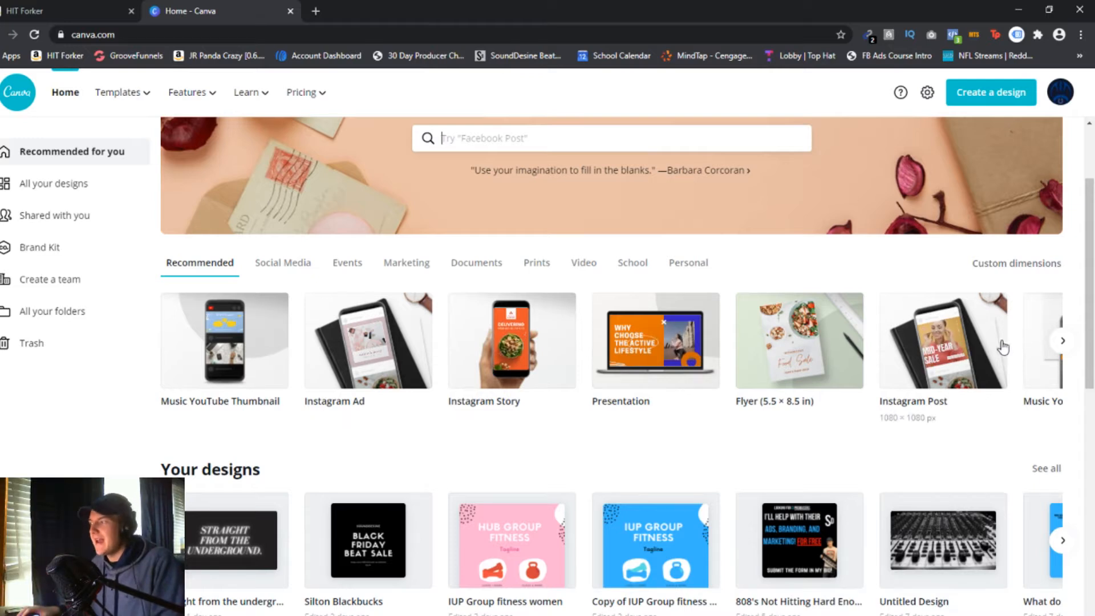
right_click(960, 333)
click(963, 341)
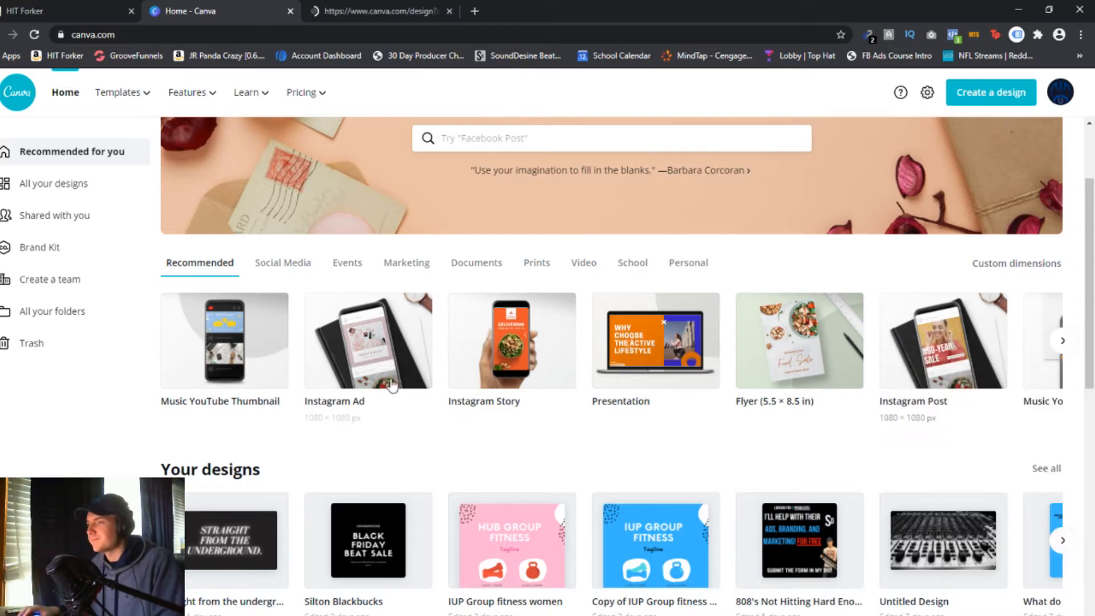
click(378, 345)
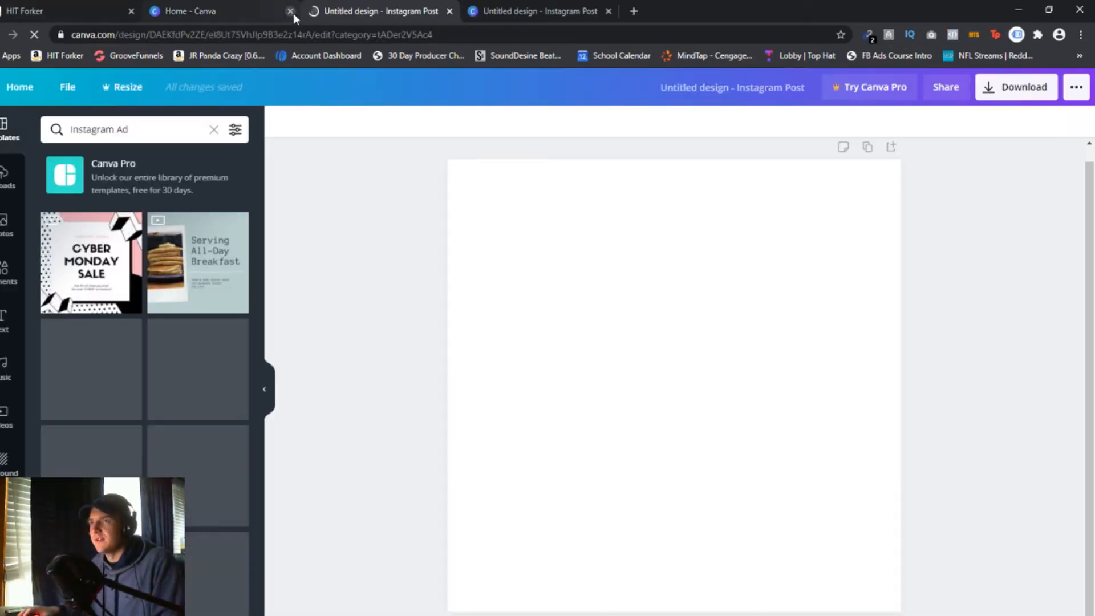
click(266, 387)
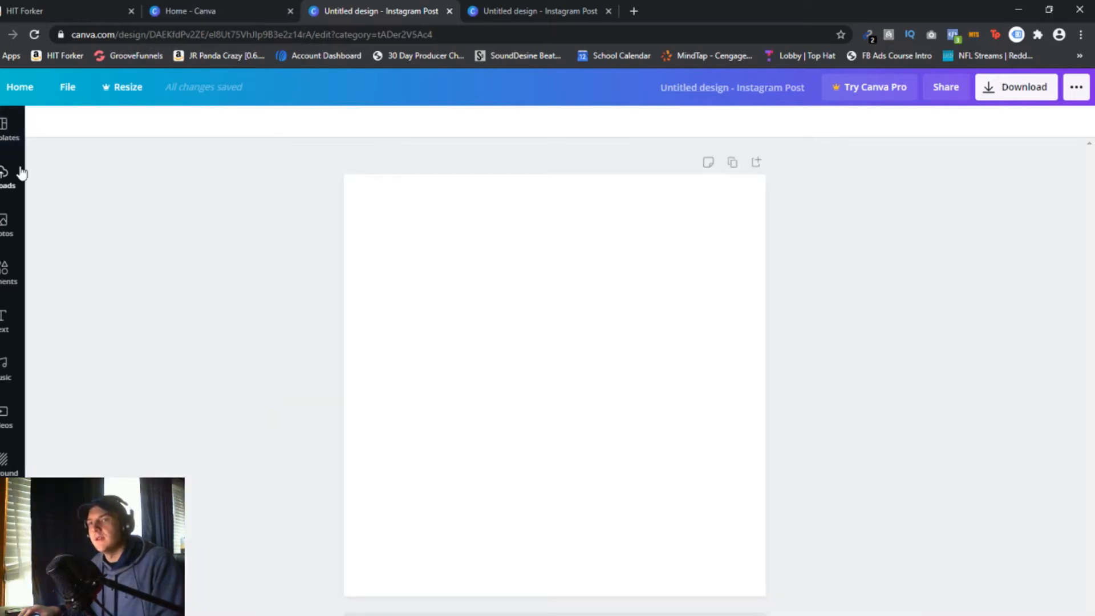
click(19, 139)
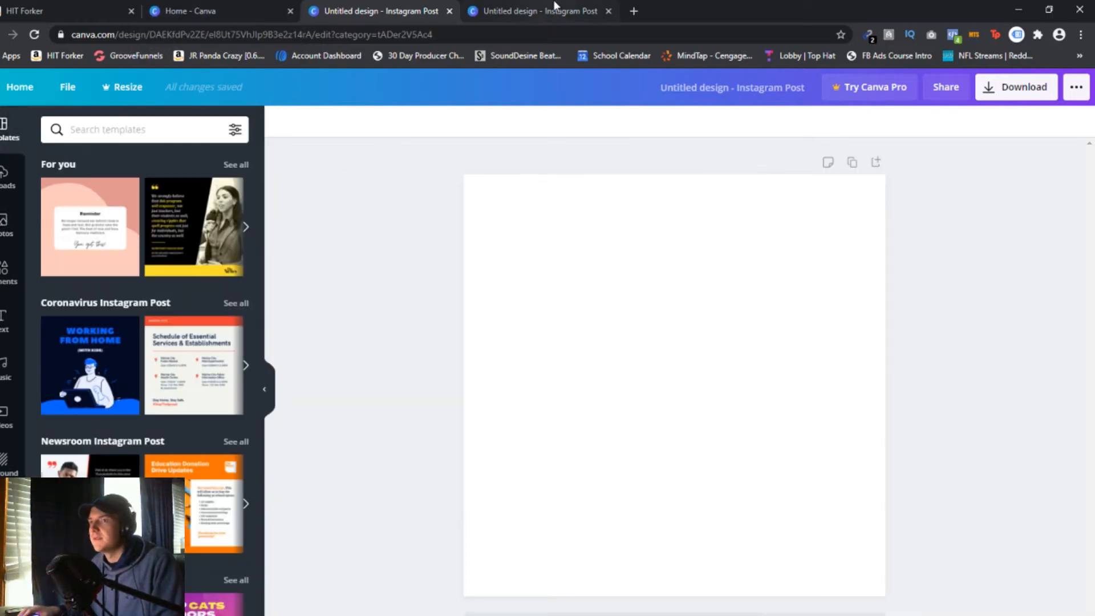
click(556, 6)
click(381, 5)
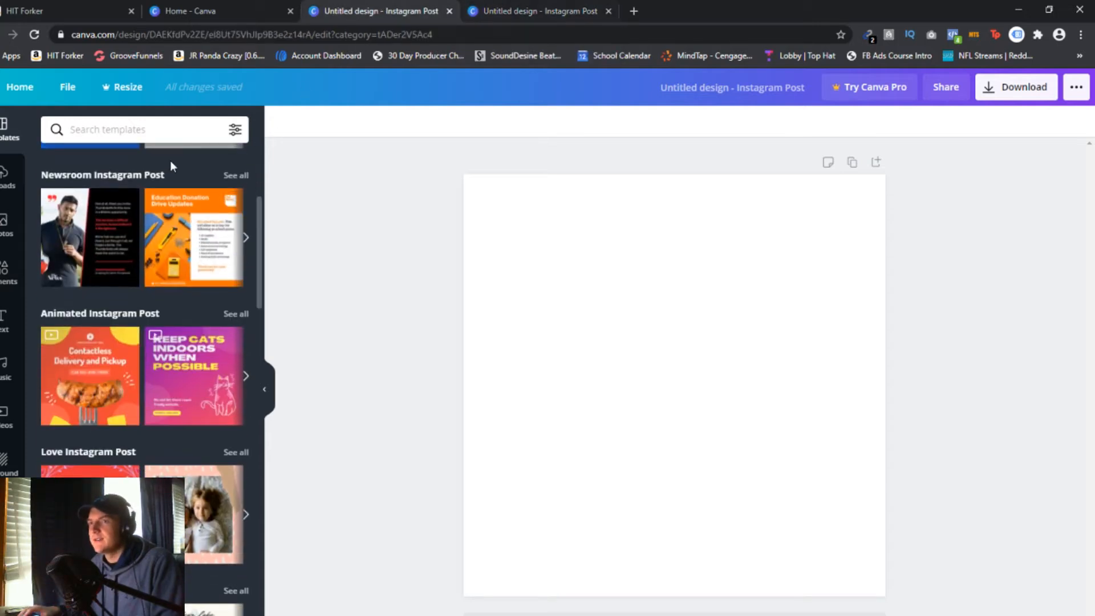
Step: Return to the home page and create a new blank Instagram Ad design
click(14, 87)
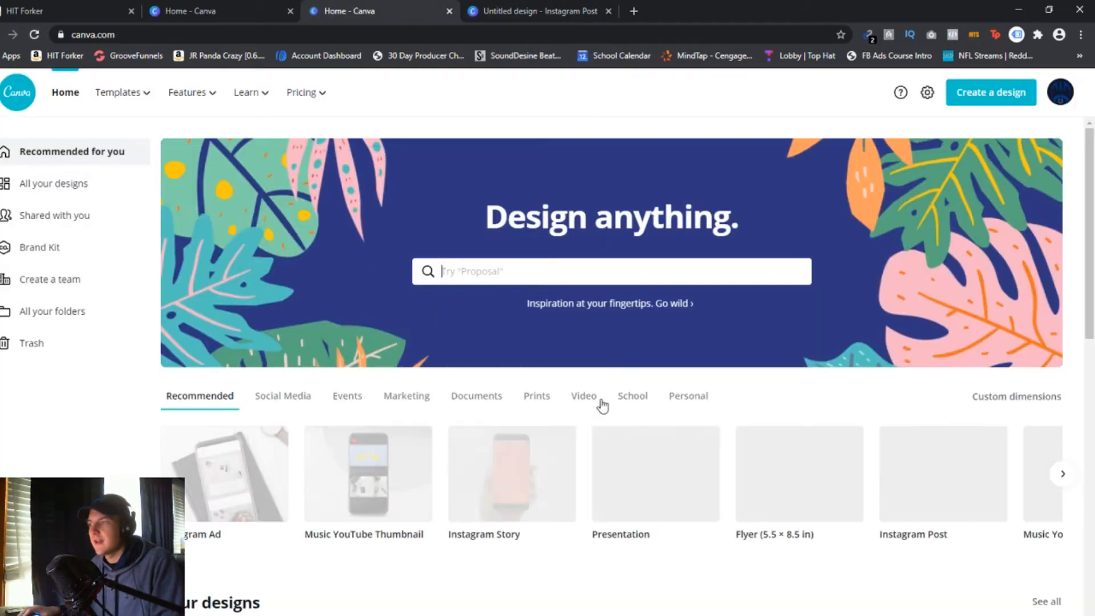
click(276, 463)
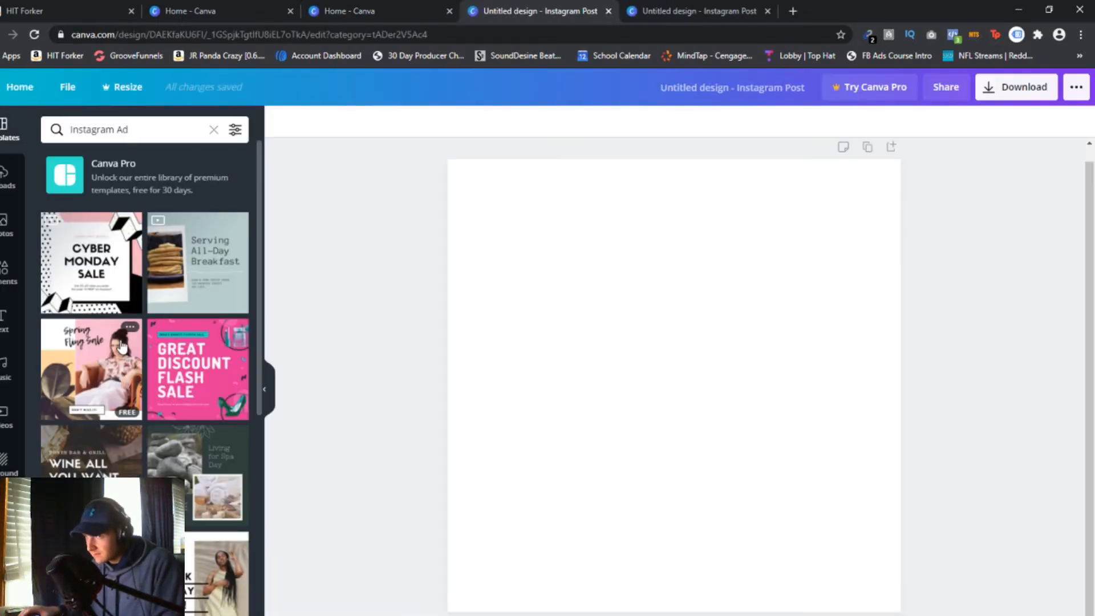
Step: Browse the Instagram Ad templates and apply the dark "Monthly Hackathon" circuit-board template to the page
scroll(131, 371, down, 5)
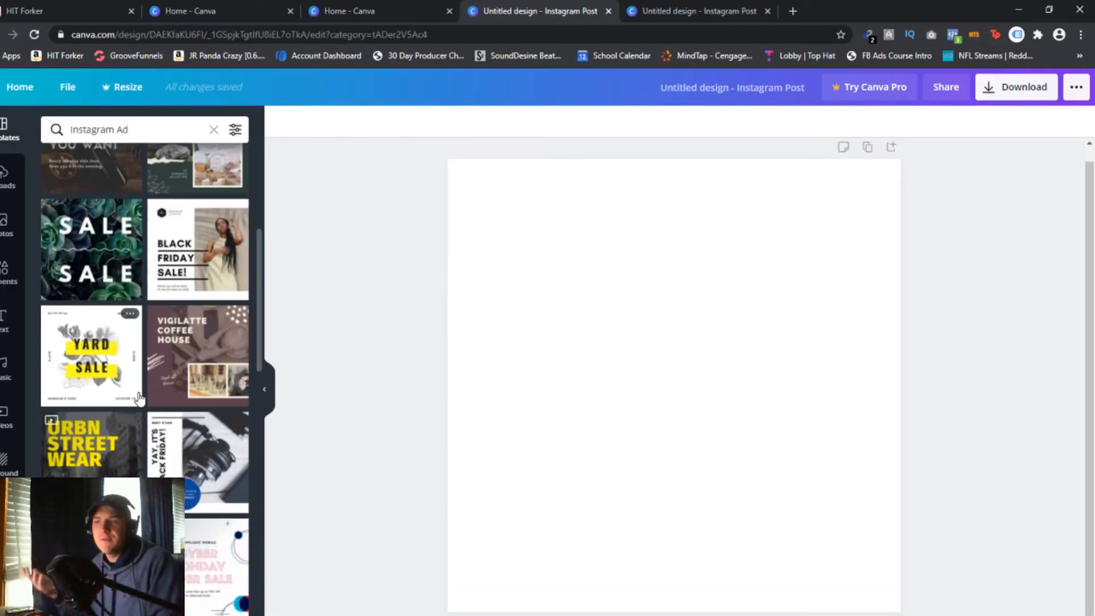
scroll(165, 386, down, 5)
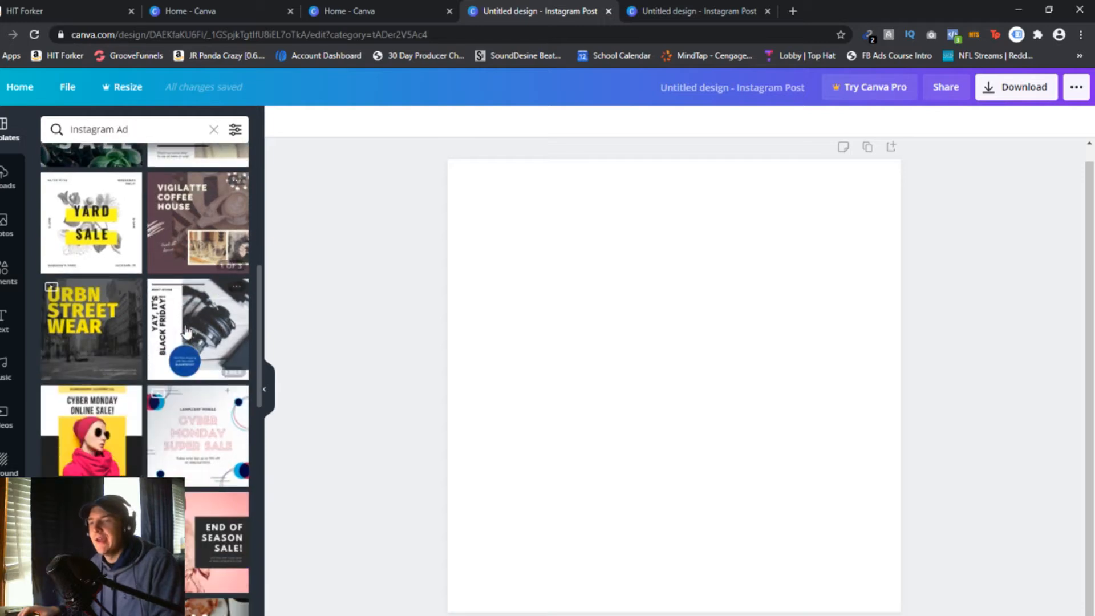
scroll(216, 237, down, 5)
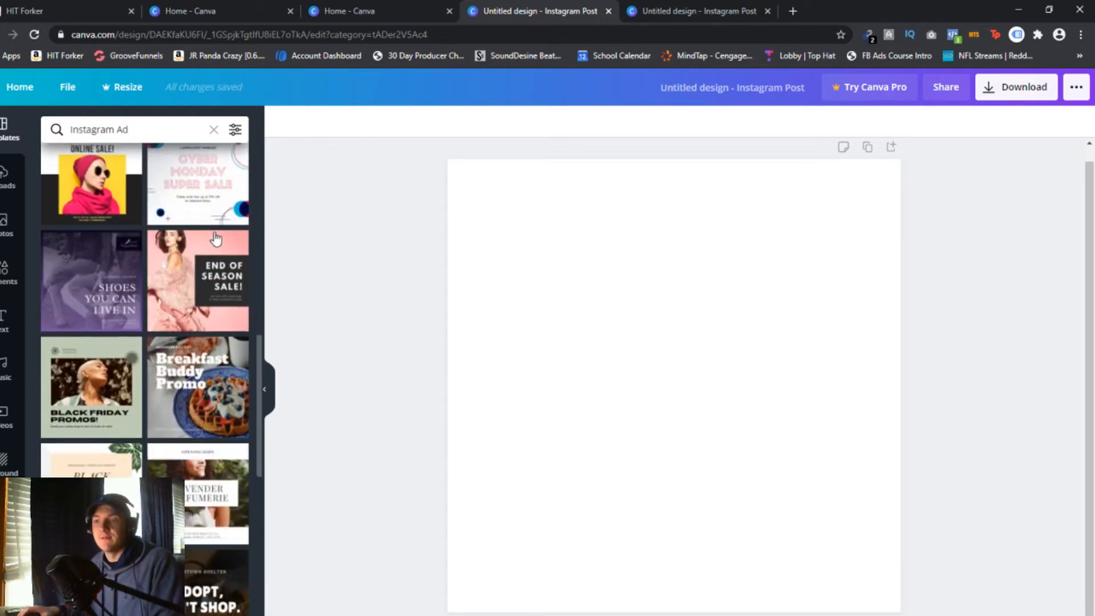
scroll(216, 217, down, 7)
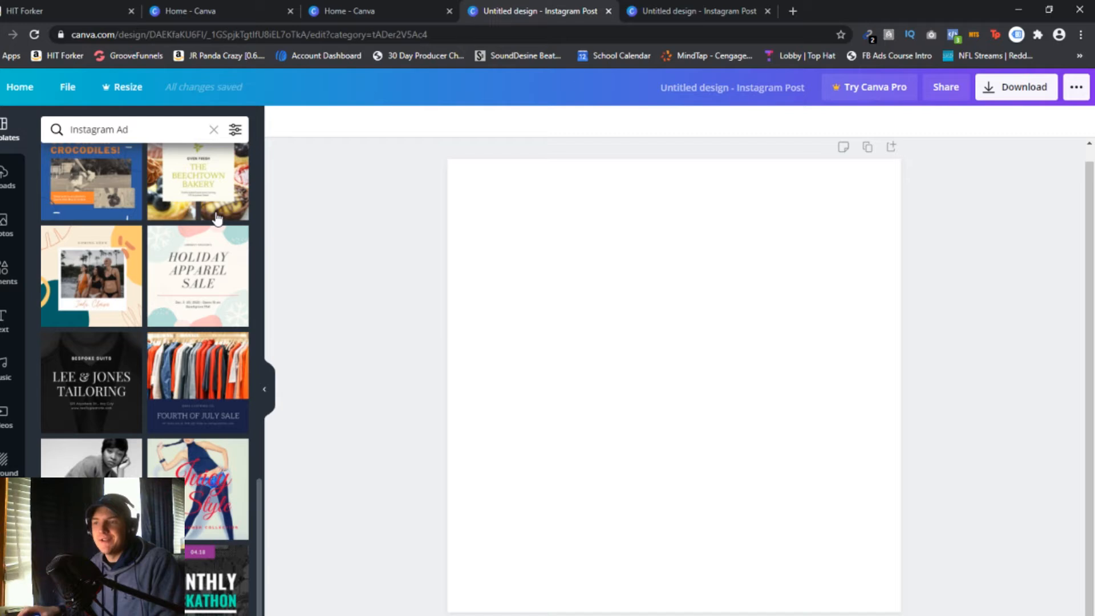
scroll(216, 217, down, 4)
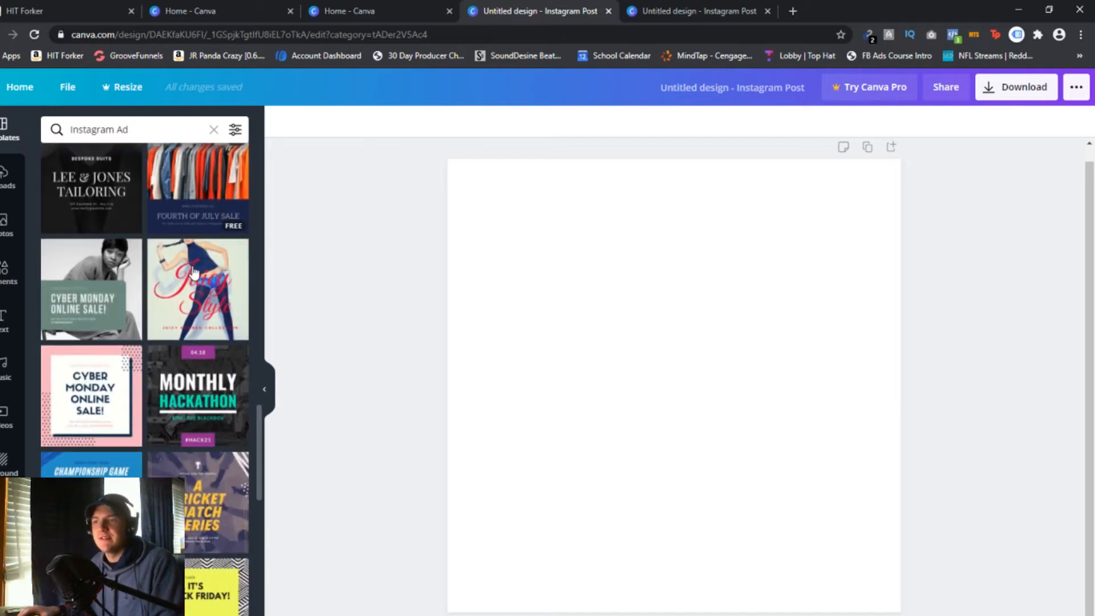
click(201, 398)
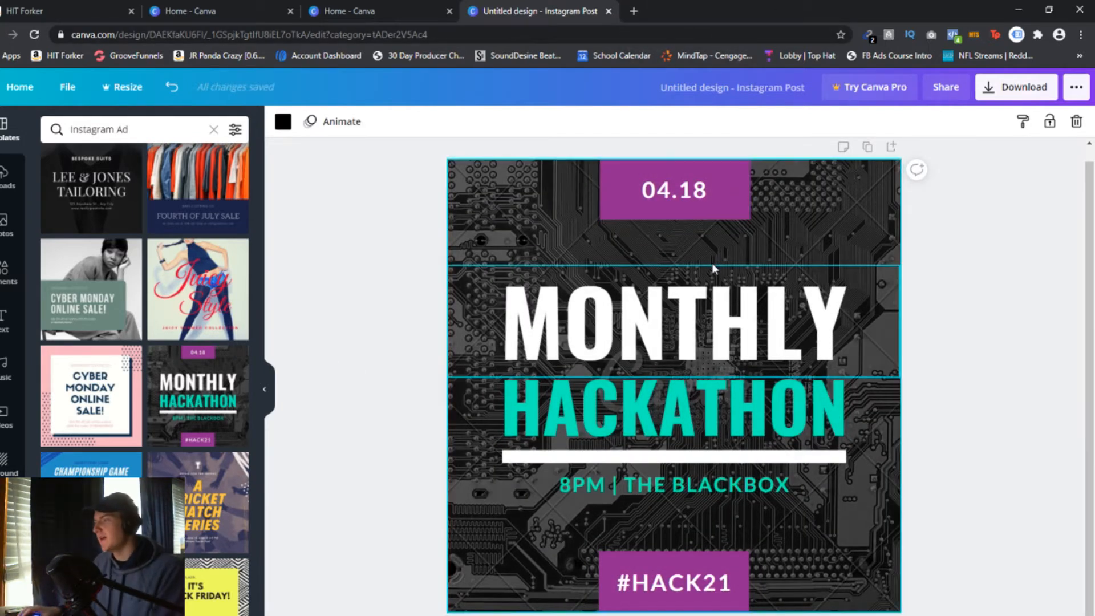
Step: Replace the headline words MONTHLY and HACKATHON with FREE and BEATS
click(673, 292)
key(ctrl+a)
text(FREE)
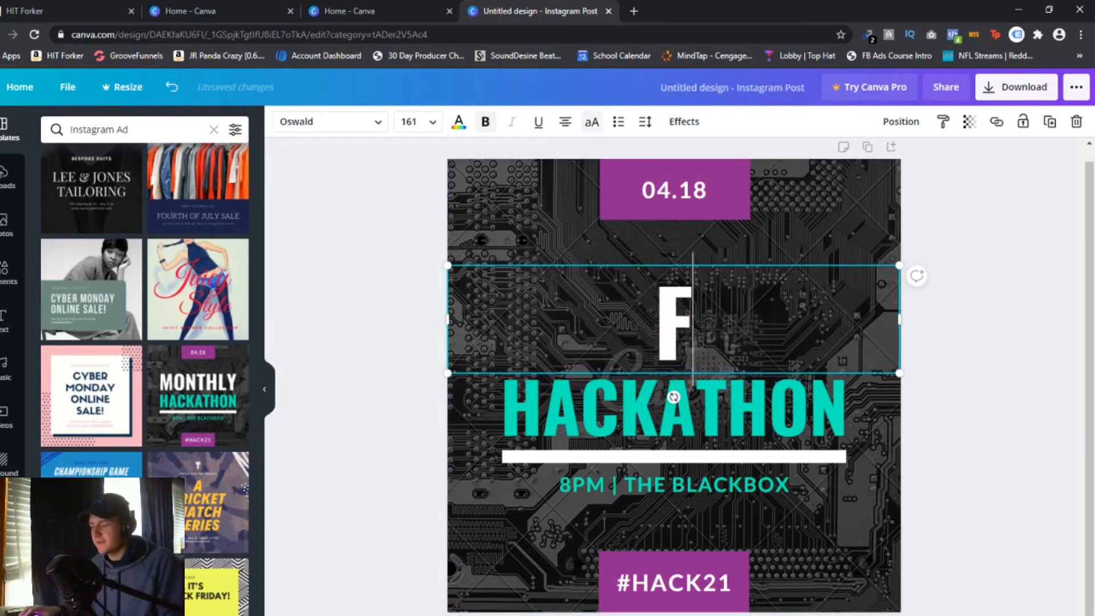
double_click(620, 447)
text(BEATS)
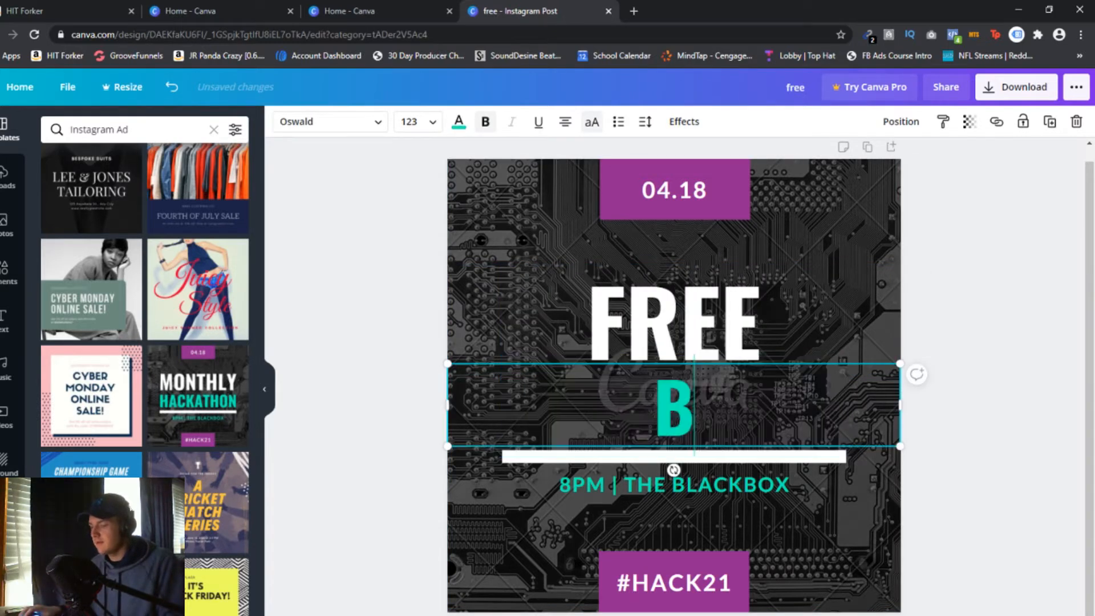
click(800, 237)
Step: Replace the line below the white bar with "GET 5 FREE FOR PROFIT BEATS"
click(709, 484)
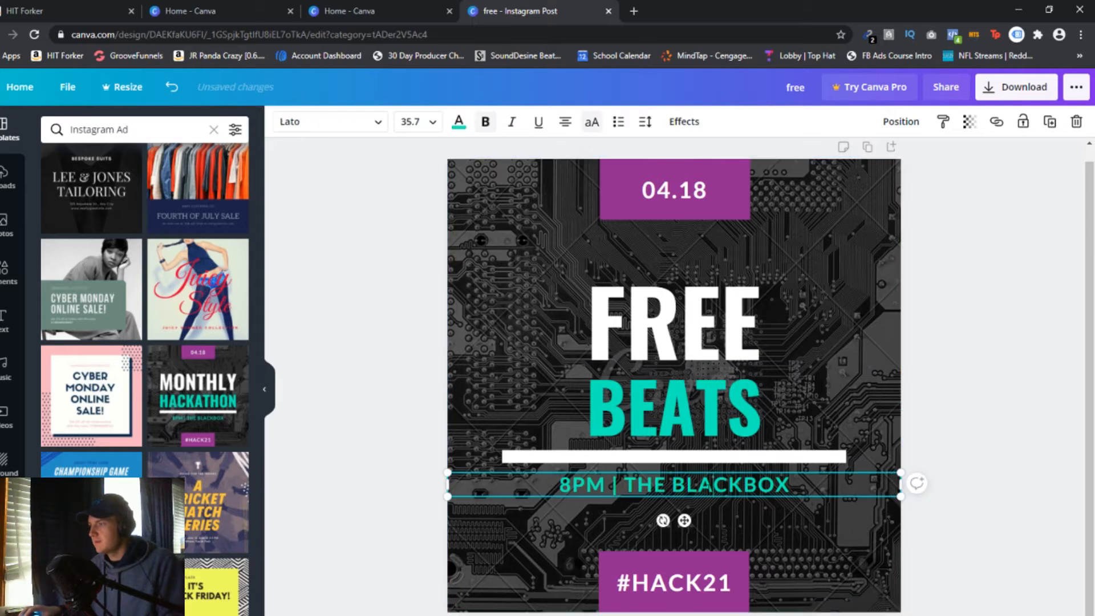
drag(790, 484, 459, 479)
text(GET 5 FREE FOR P)
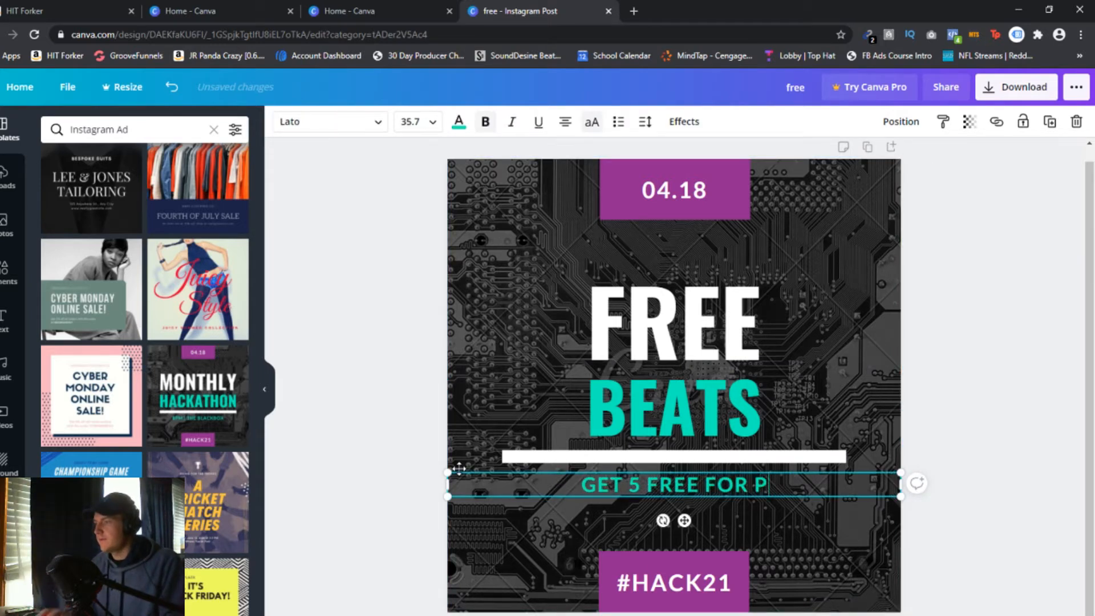
text(ROFIT BEATS)
click(678, 320)
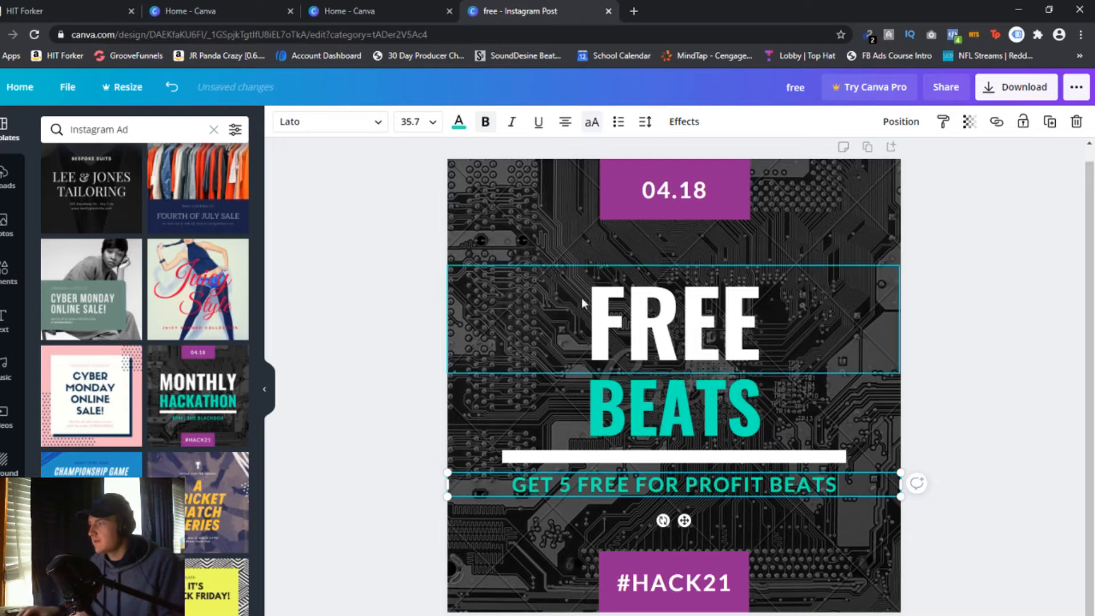
double_click(671, 334)
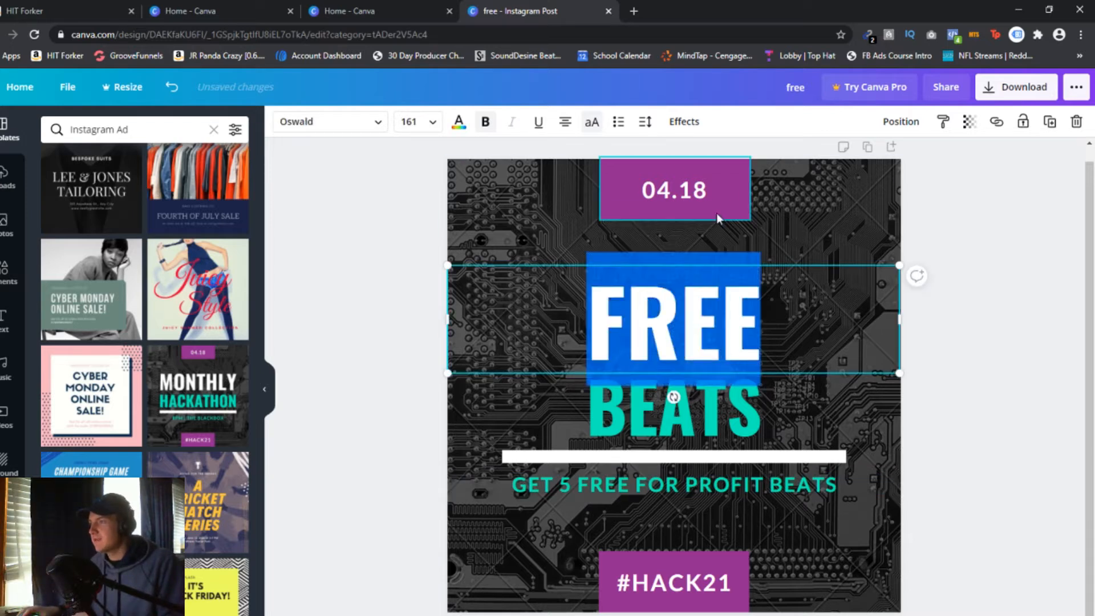
Step: Resize the circuit-board background image, enlarging it so it extends slightly past the edges of the page
click(774, 220)
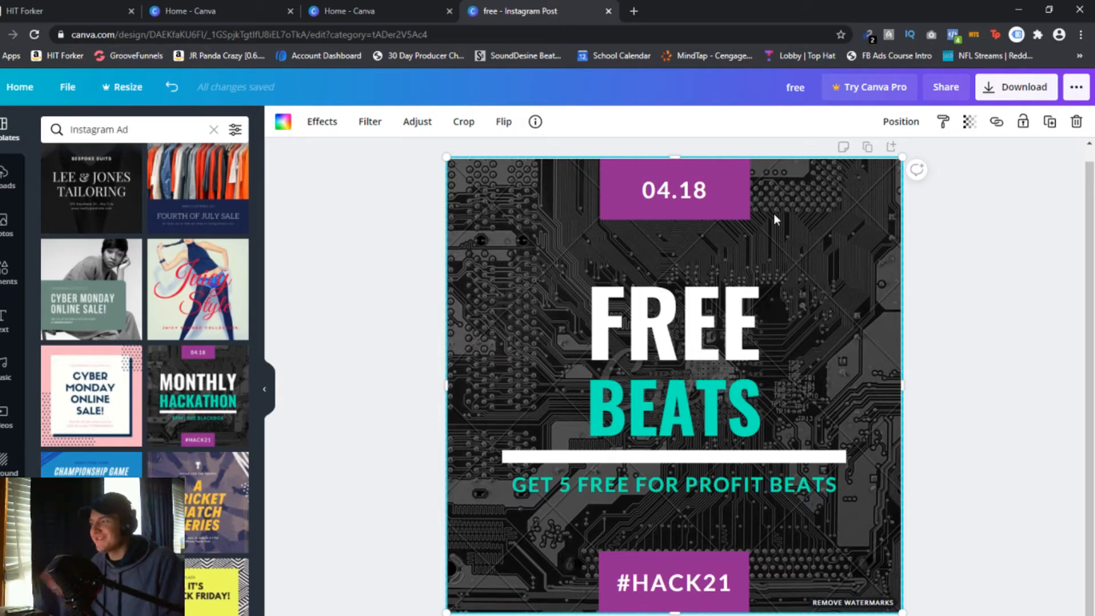
drag(861, 158, 724, 371)
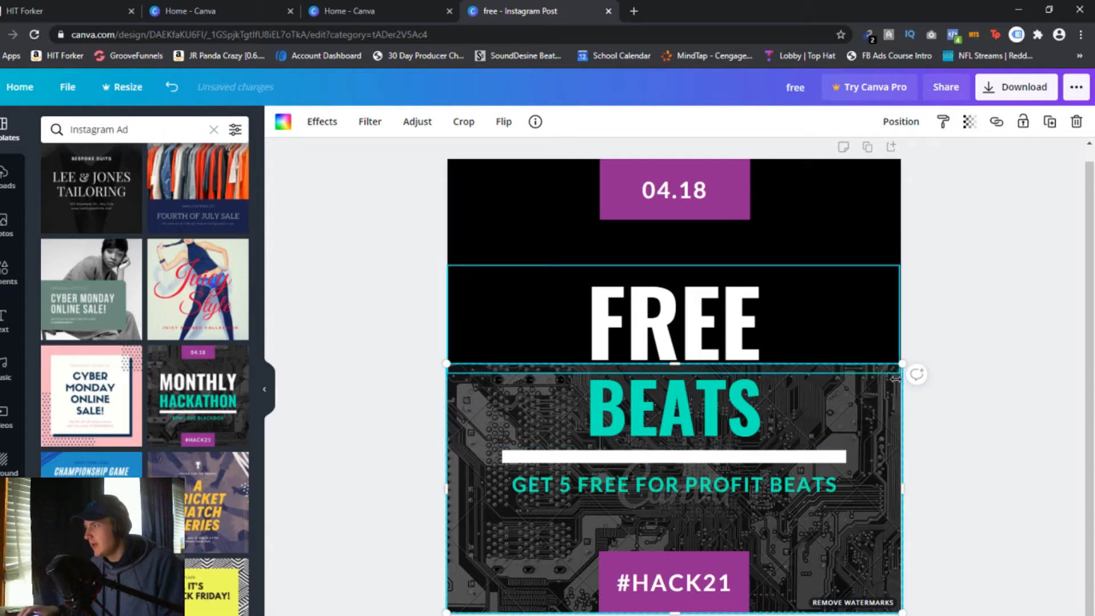
drag(902, 363, 970, 151)
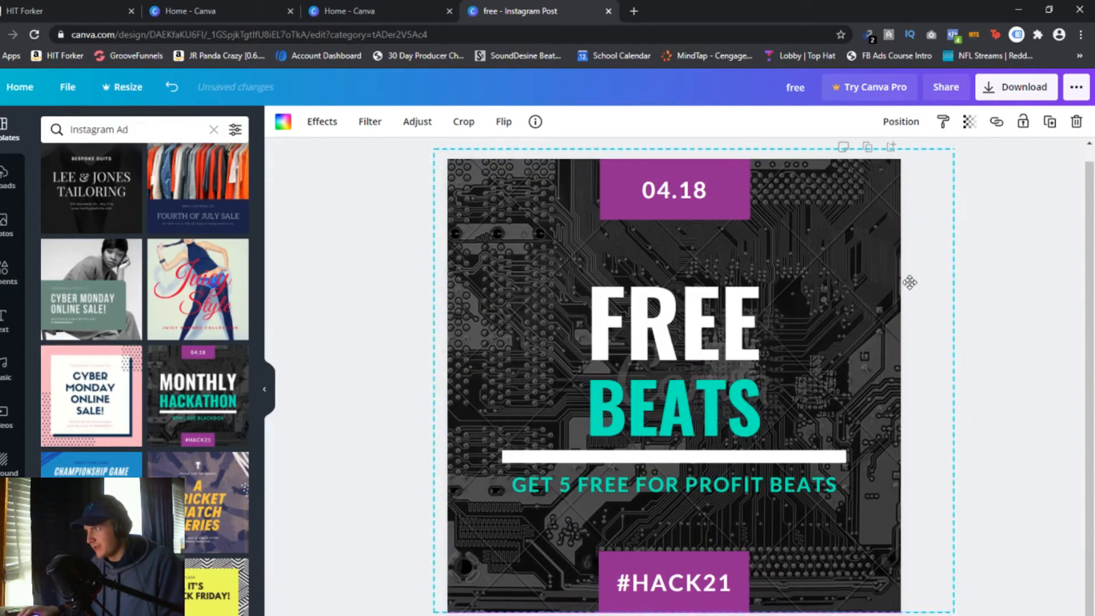
click(1032, 302)
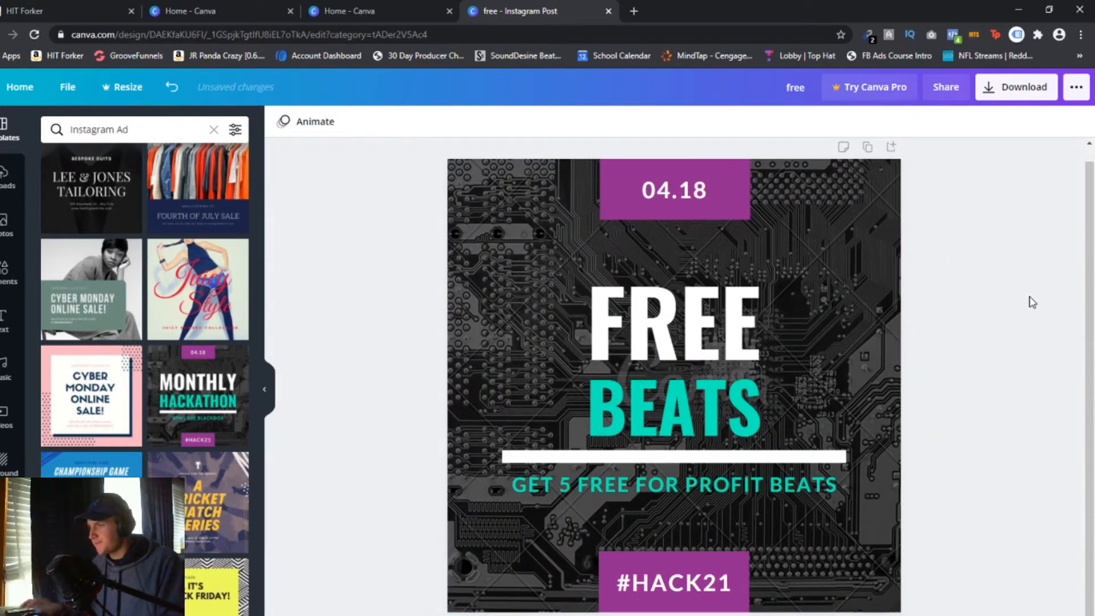
Step: Replace the 04.18 date in the upper purple box with SOUNDDESINE
click(683, 191)
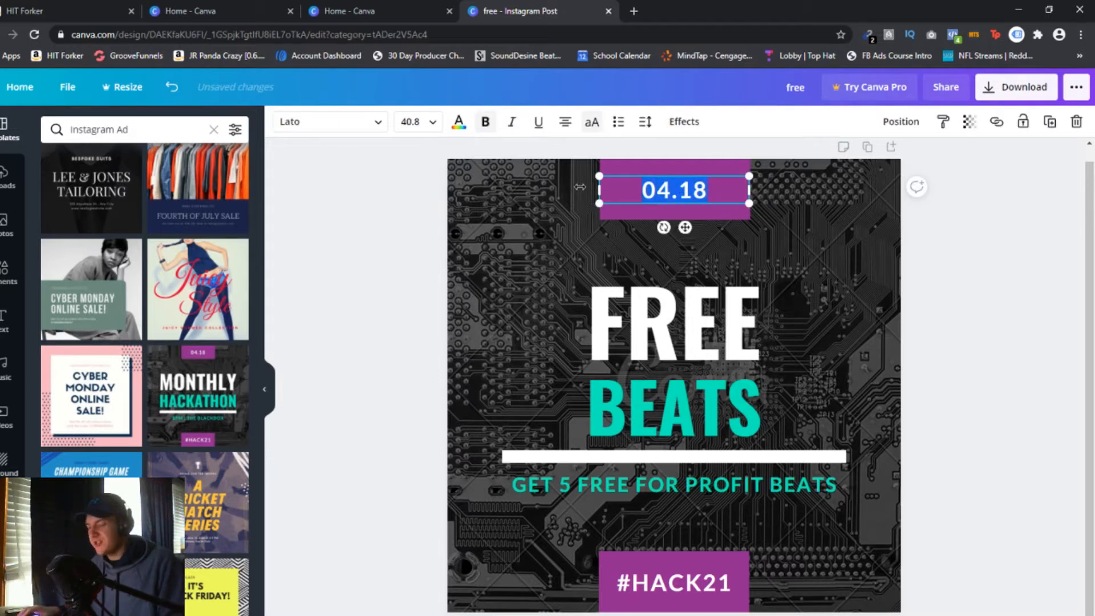
text(SOUNDDESI)
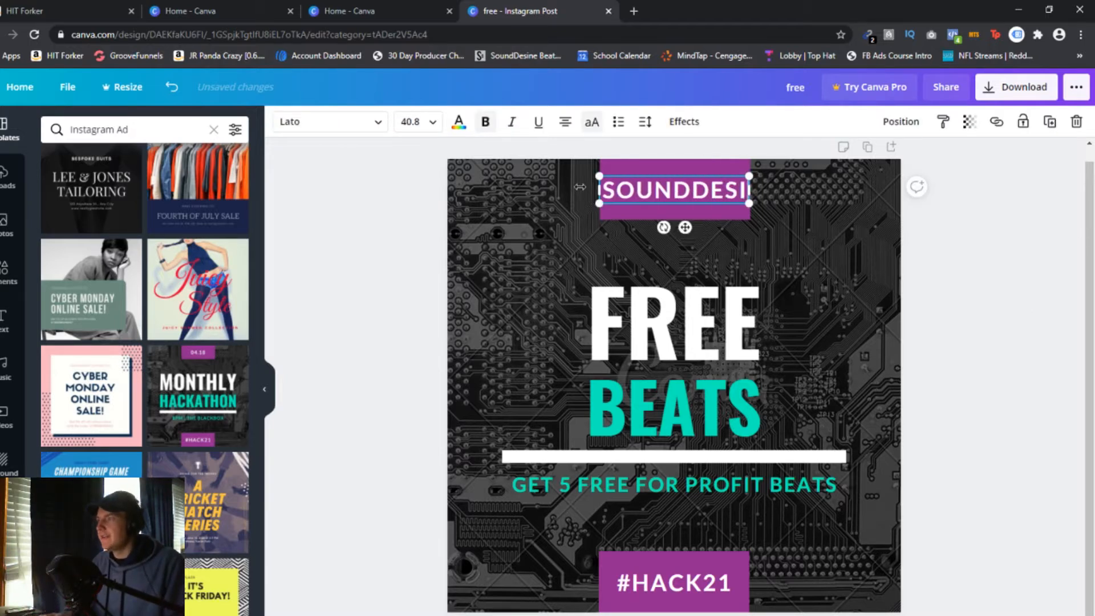
text(NE)
Step: Set the SOUNDDESINE text to size 24 and move it to the lower part of its purple box
key(ctrl+a)
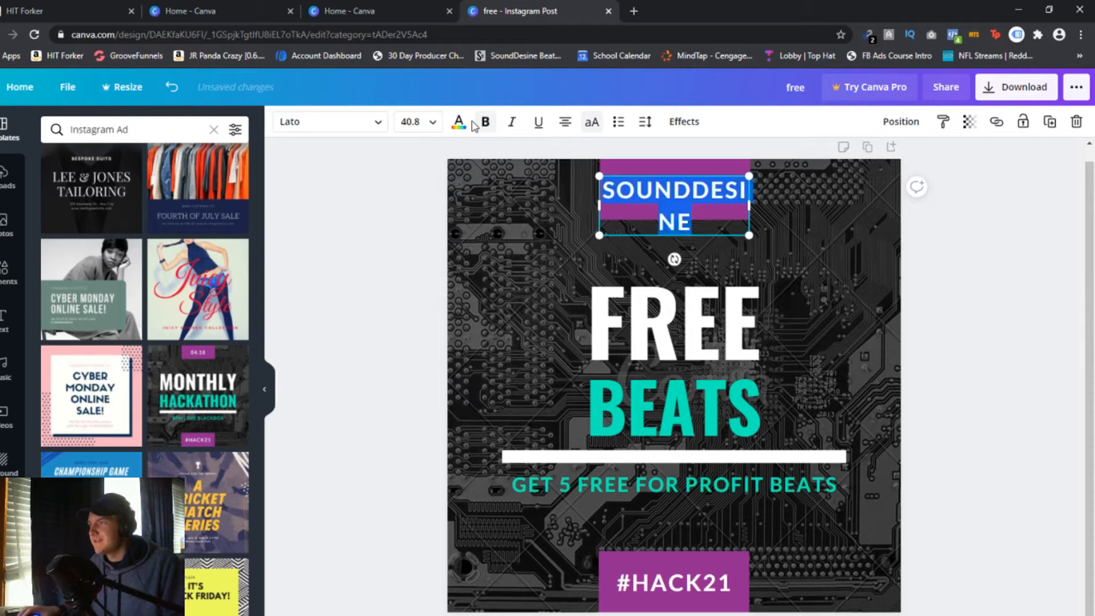
click(703, 211)
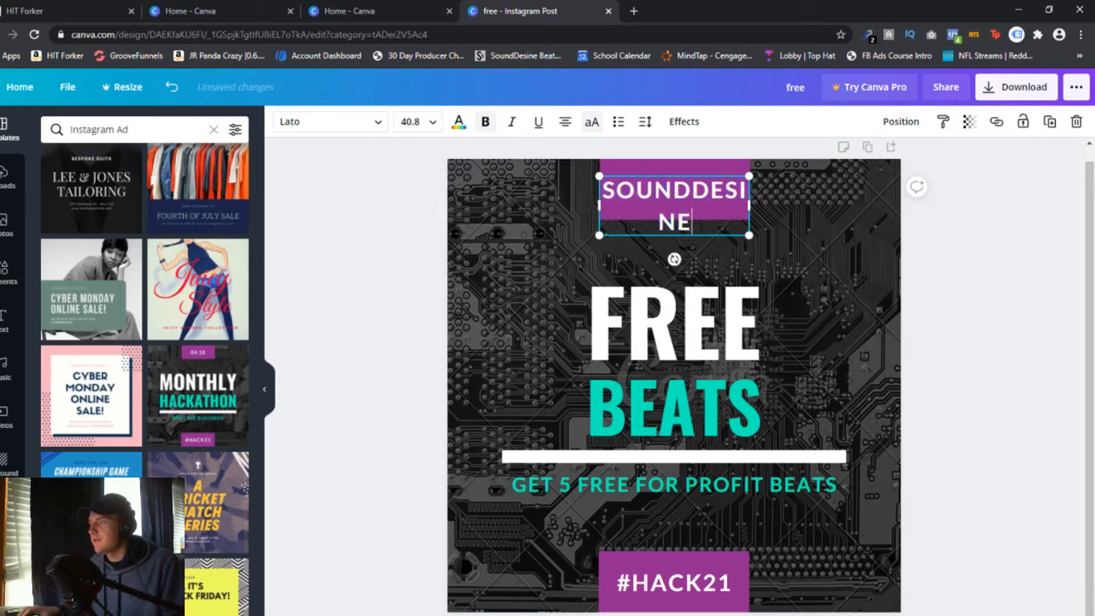
click(680, 221)
drag(698, 221, 615, 197)
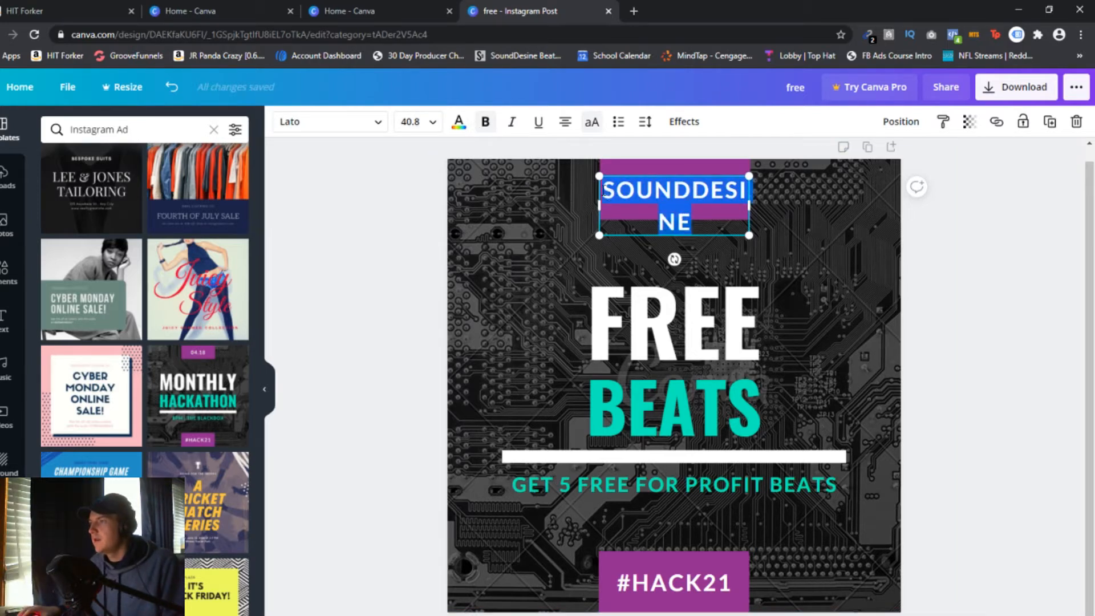
click(436, 122)
click(425, 289)
click(429, 123)
click(437, 368)
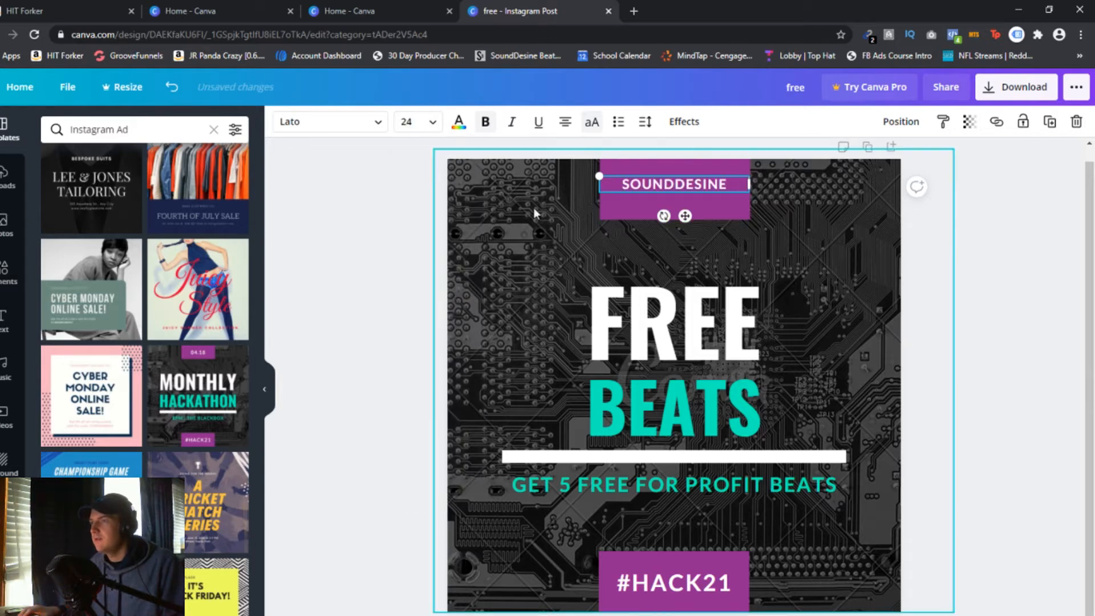
click(696, 195)
drag(693, 189, 693, 211)
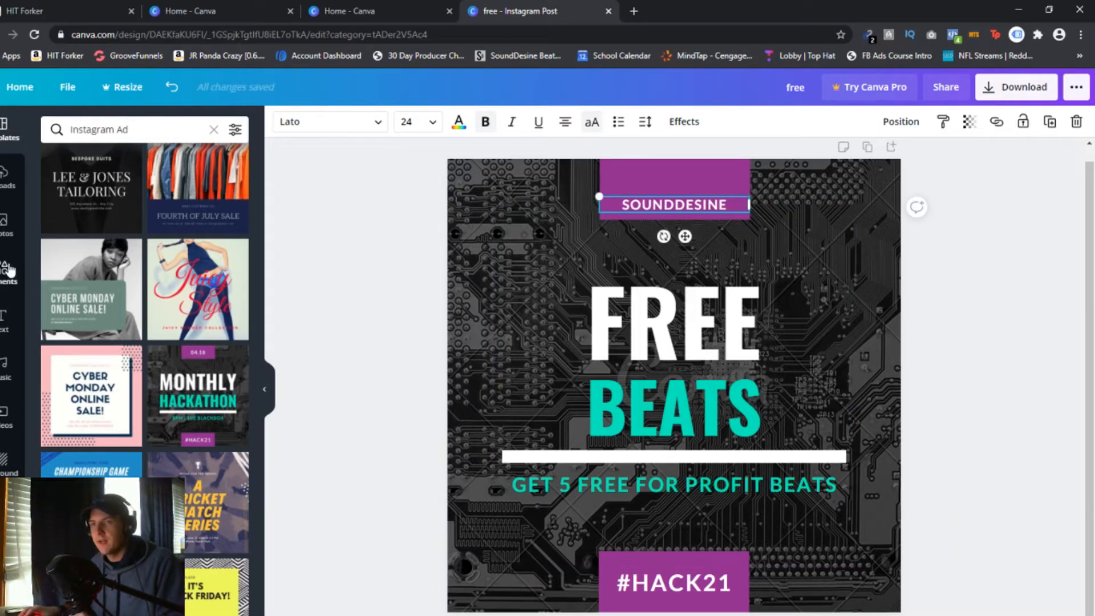
Step: Add the uploaded white SD logo, scaled down to fit above SOUNDDESINE in the upper purple box
click(13, 227)
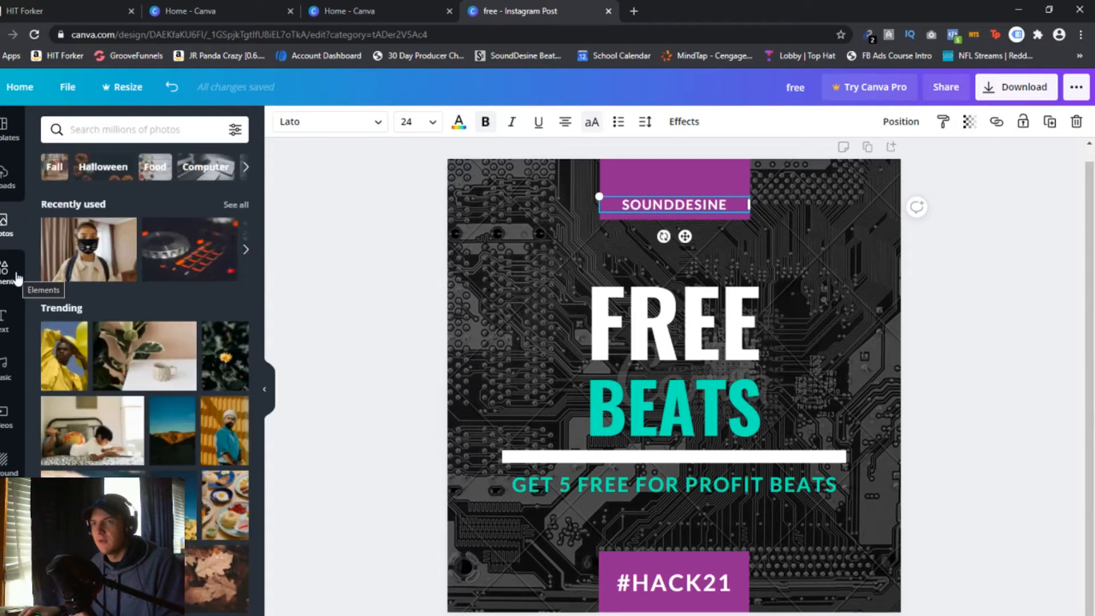
click(12, 173)
drag(207, 224, 717, 192)
drag(831, 349, 683, 185)
click(738, 204)
click(738, 176)
click(823, 254)
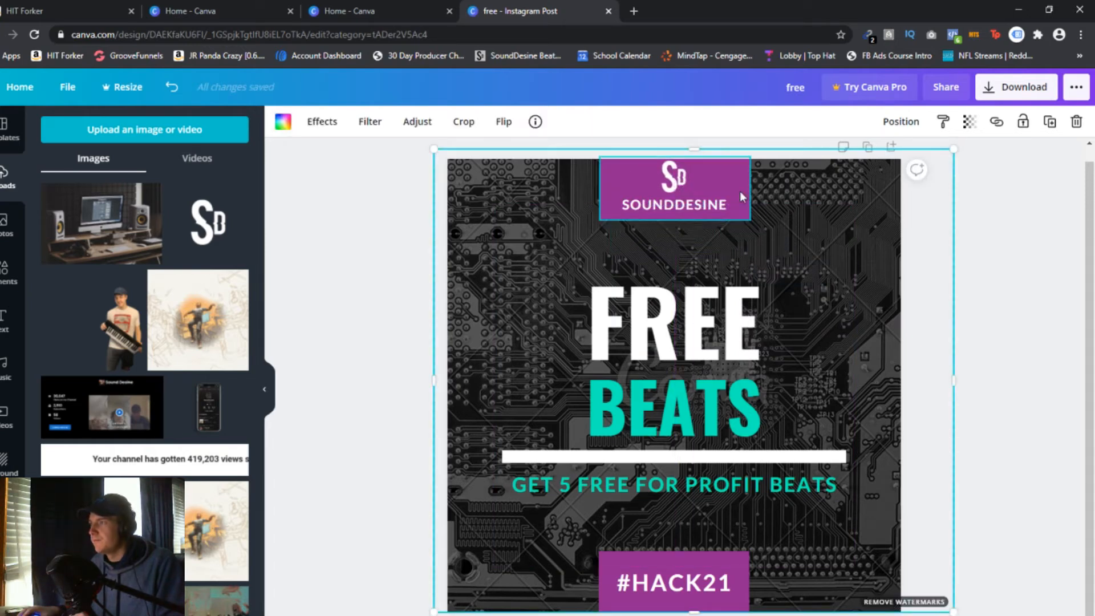
Step: Shift the SD logo and the SOUNDDESINE text slightly lower so they sit together inside the purple box
click(723, 176)
click(700, 207)
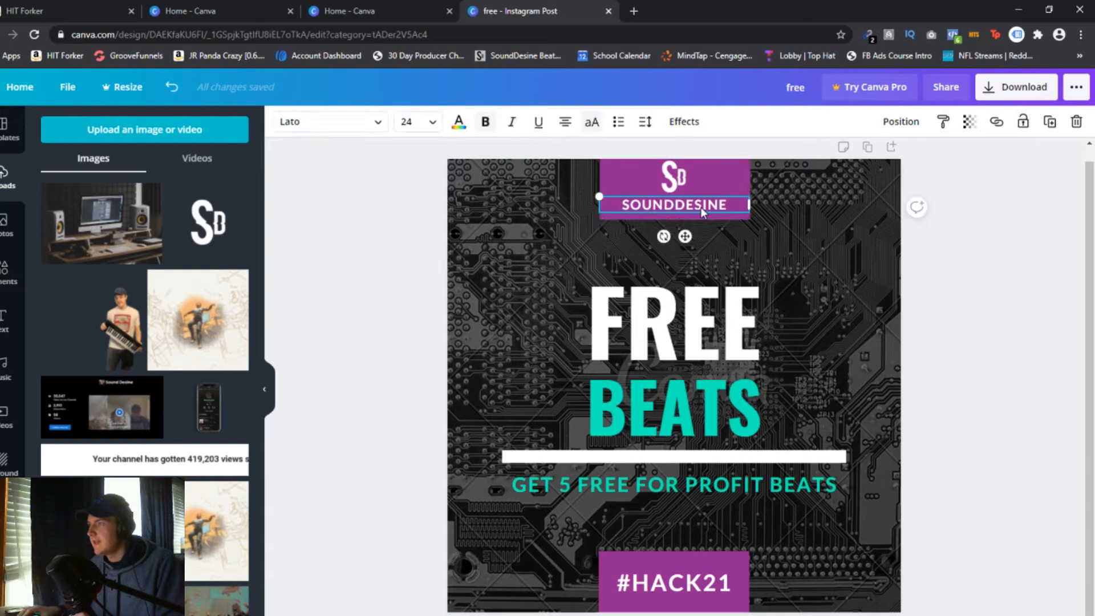
drag(700, 208, 674, 182)
click(757, 196)
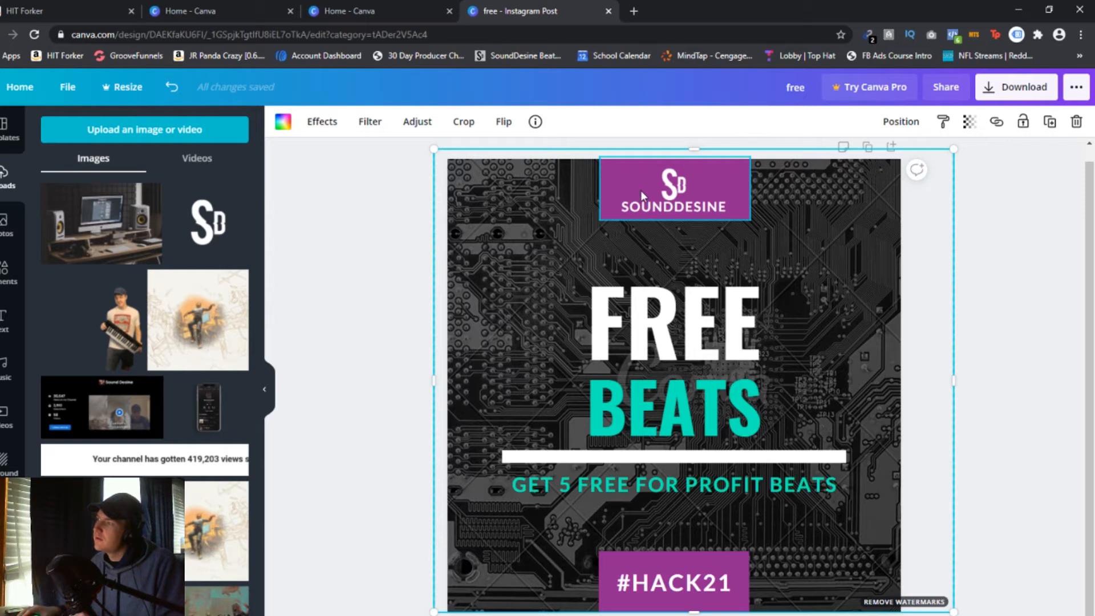
click(701, 202)
Step: Replace the #HACK21 text in the lower purple box with LIMITED TIME
click(687, 556)
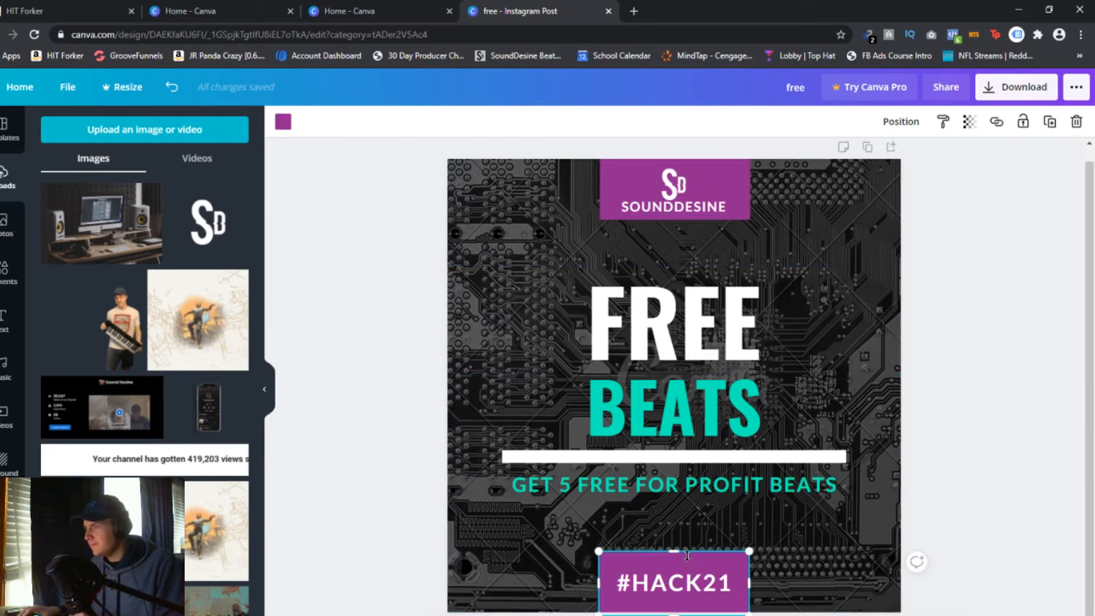
click(685, 582)
key(ctrl+a)
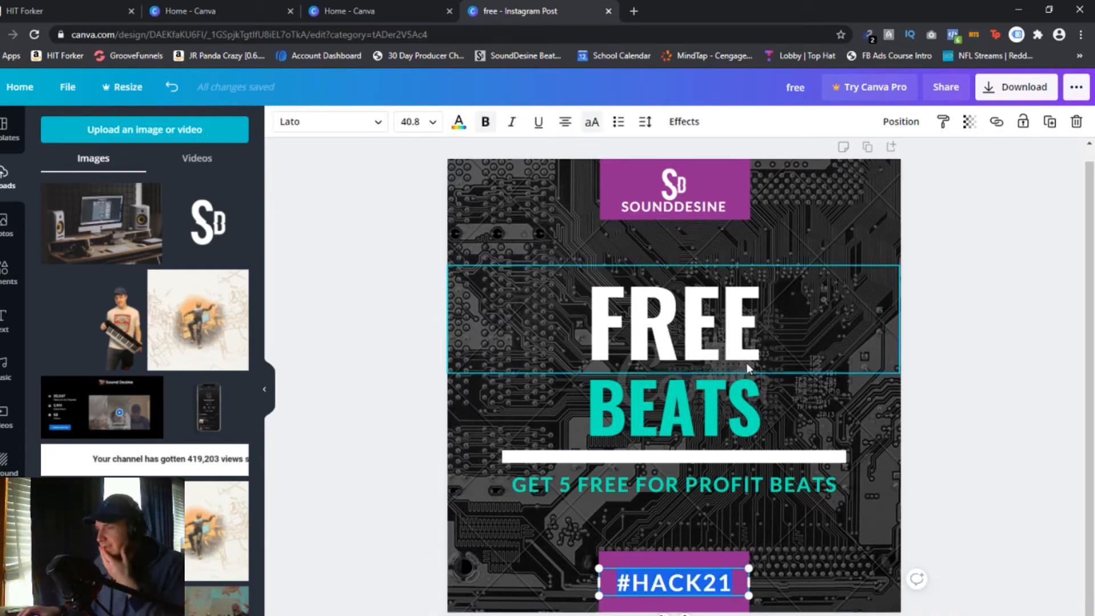
text(LIMT)
key(BackSpace)
text(ITED TIME)
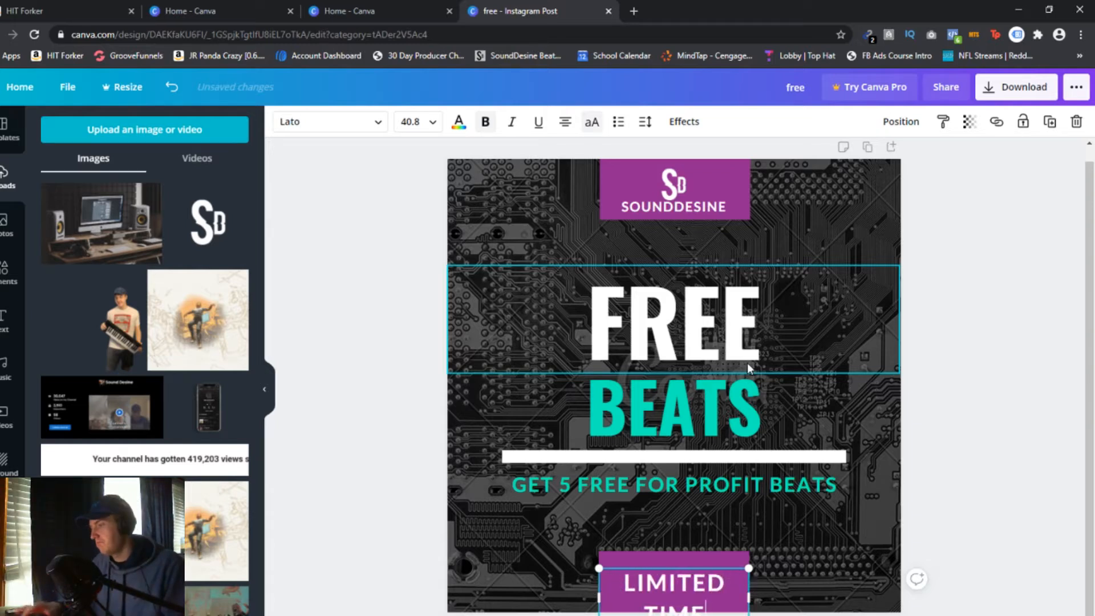
Step: Move the LIMITED TIME text slightly up so both lines fit centred inside the lower purple box
key(F12)
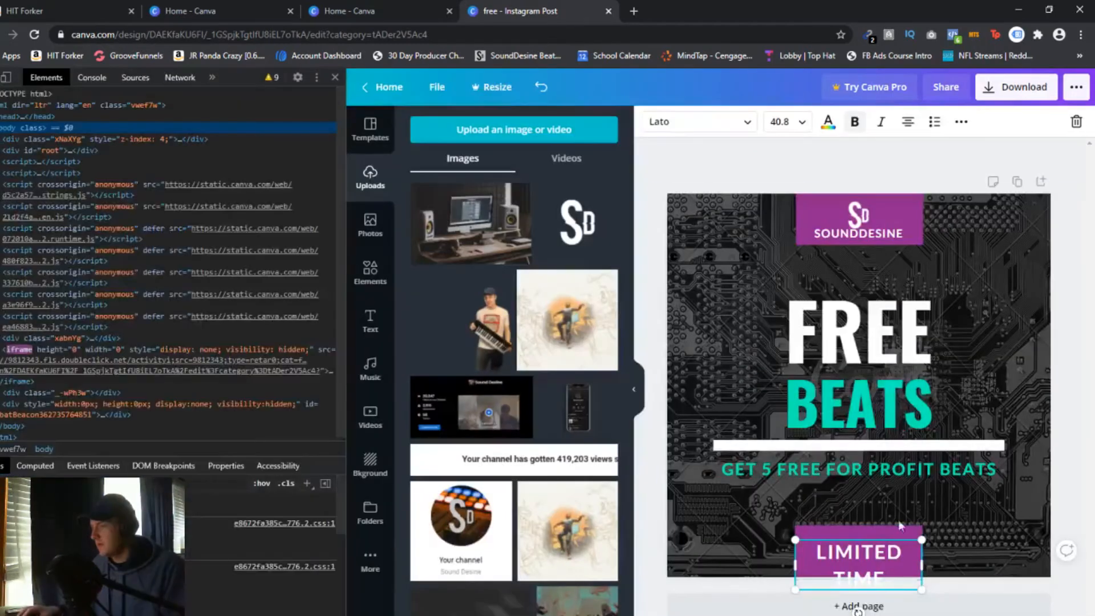
click(334, 77)
click(750, 530)
click(709, 564)
drag(710, 566, 710, 558)
click(790, 520)
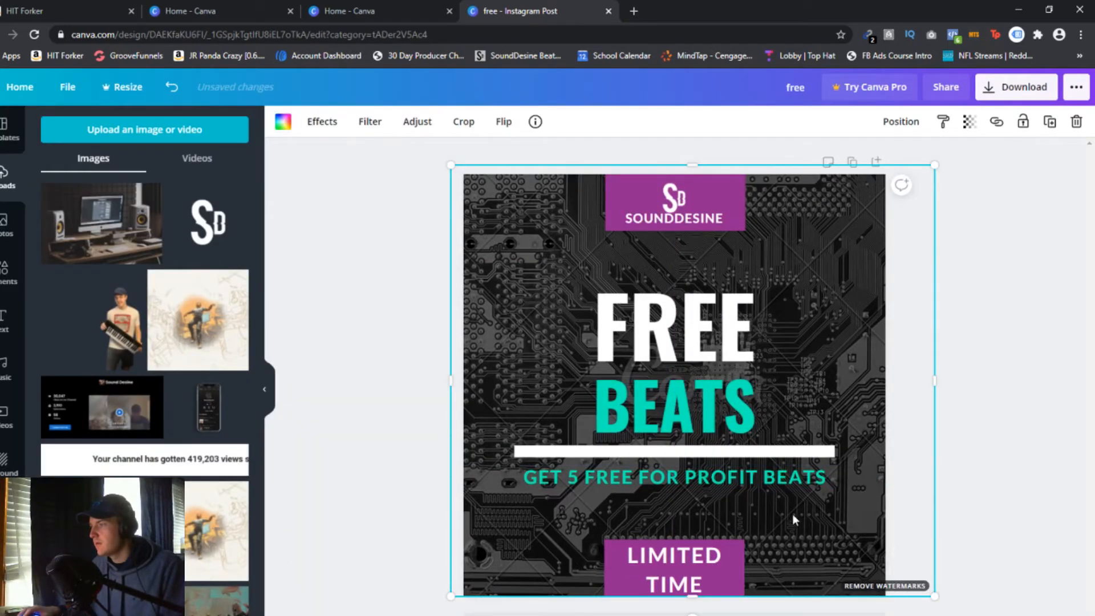
click(964, 273)
click(736, 548)
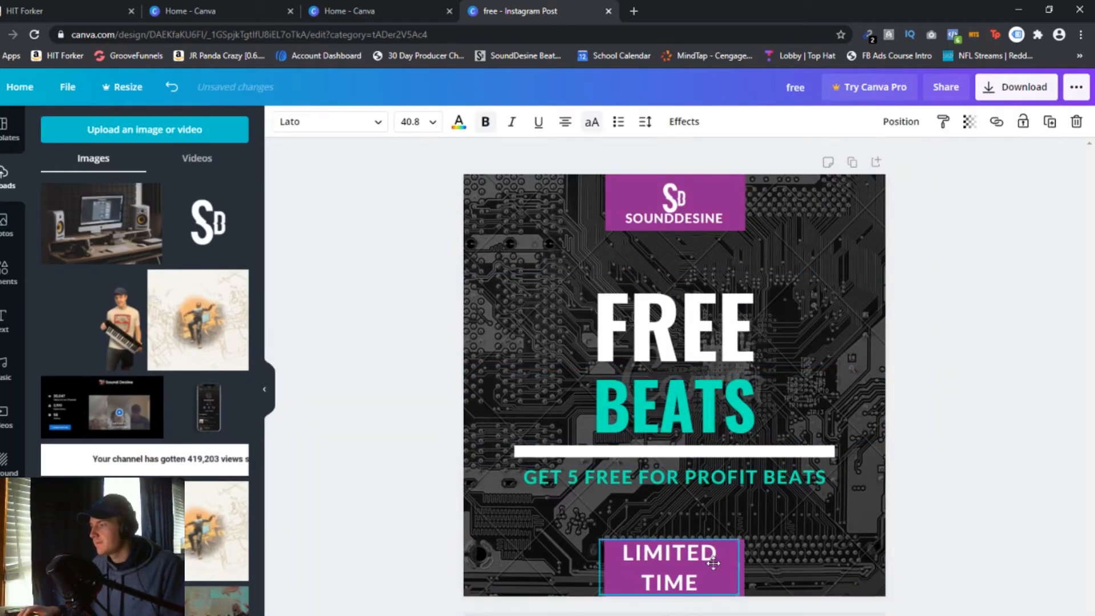
click(838, 366)
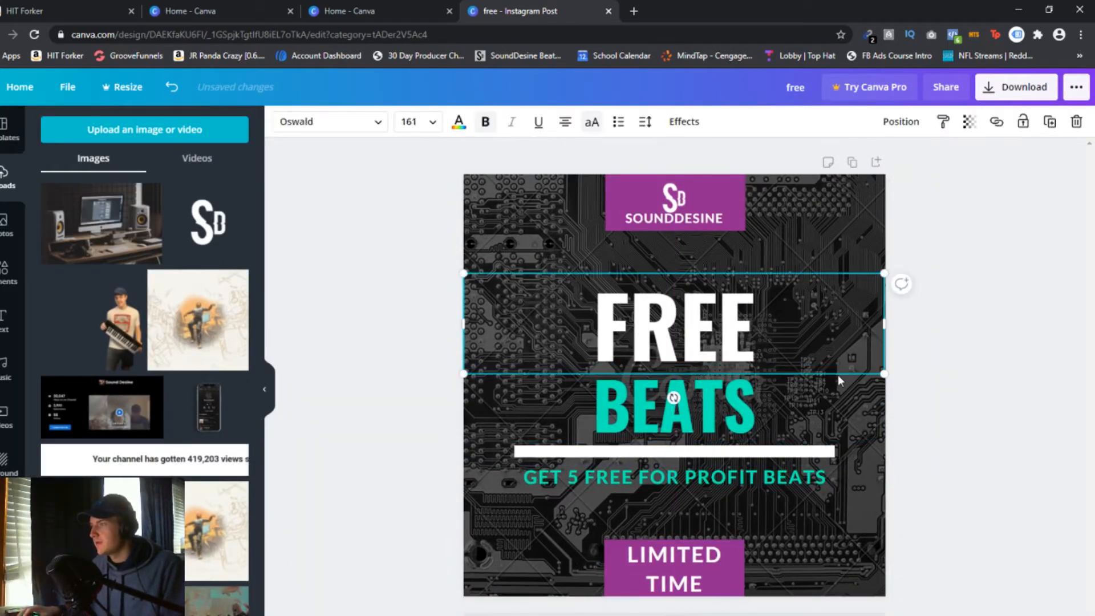
Step: Open the Unsplash website in a new browser tab
click(634, 10)
text(un)
key(Return)
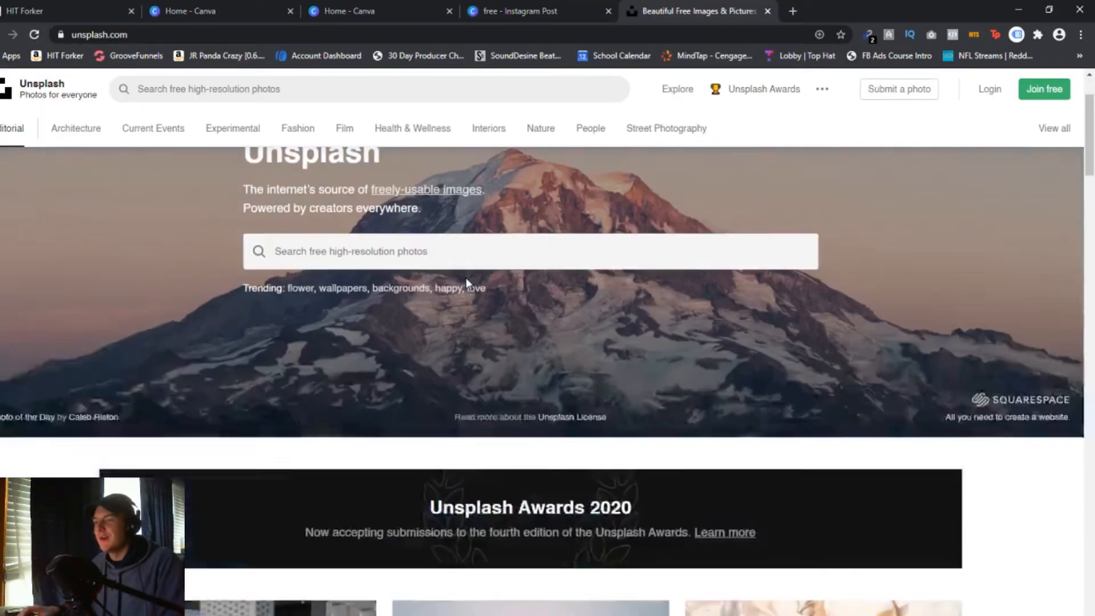
scroll(466, 284, down, 20)
scroll(477, 246, up, 20)
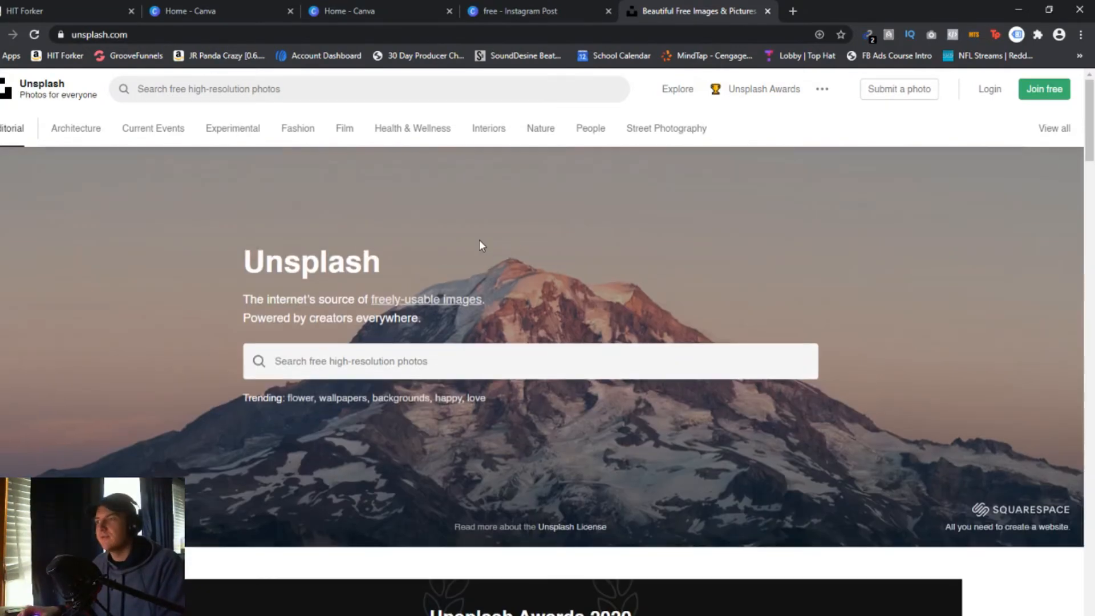
Step: Search Unsplash for music studio photos and look through the results
click(508, 349)
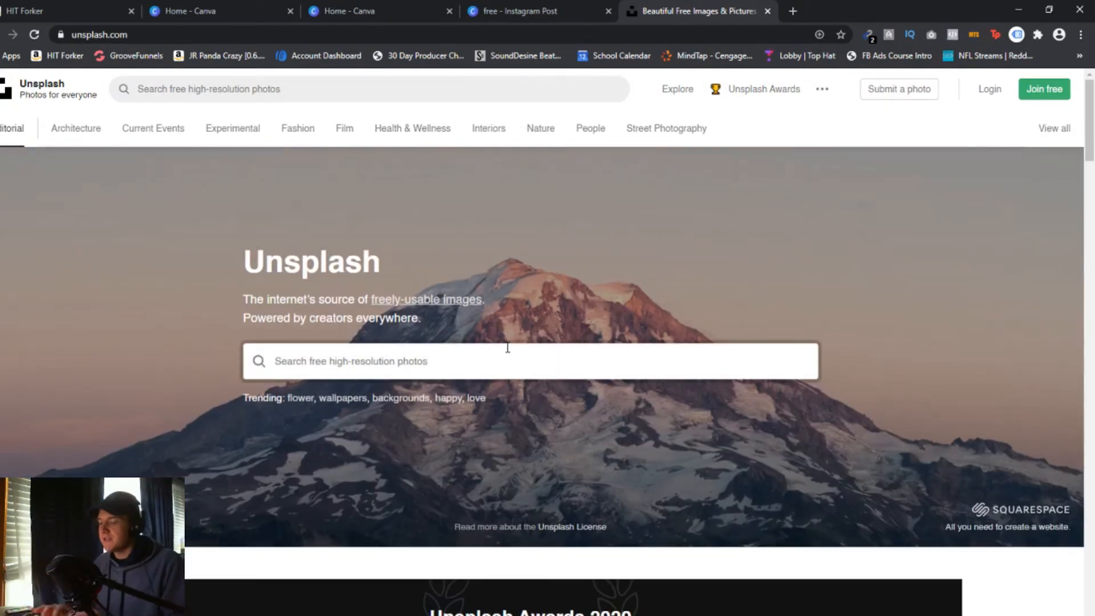
text(music)
key(Down)
key(Down)
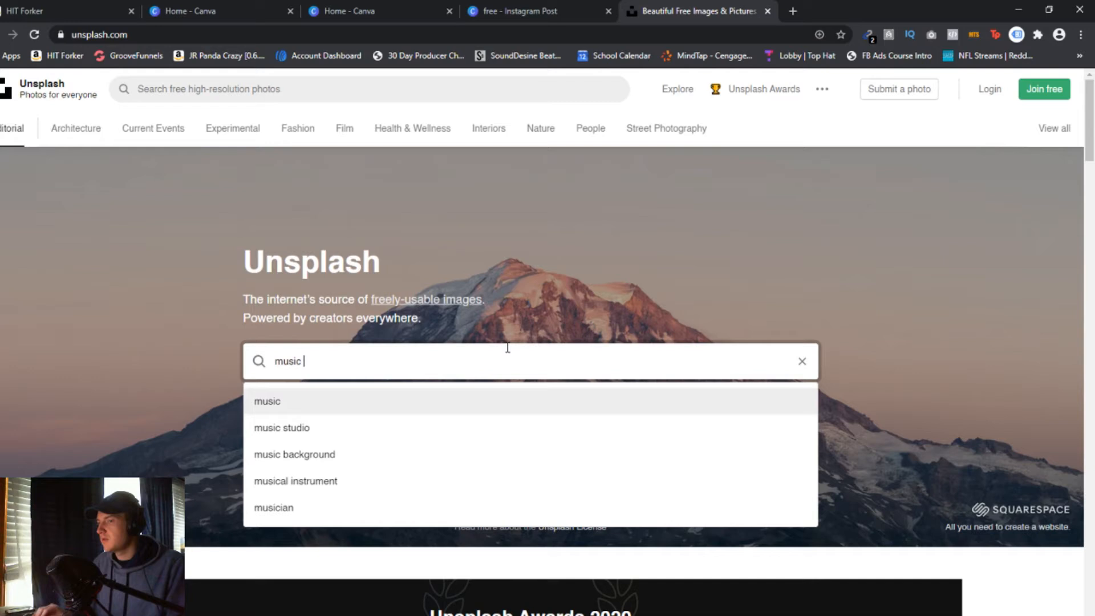
key(Return)
scroll(567, 347, down, 3)
scroll(568, 348, down, 2)
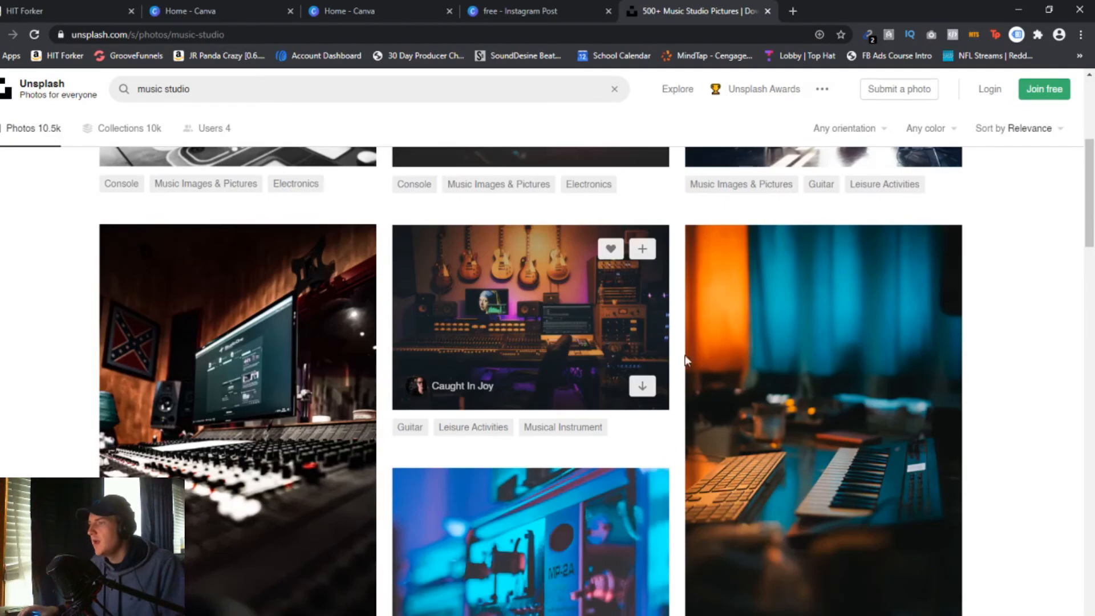
scroll(596, 263, down, 4)
scroll(821, 319, up, 4)
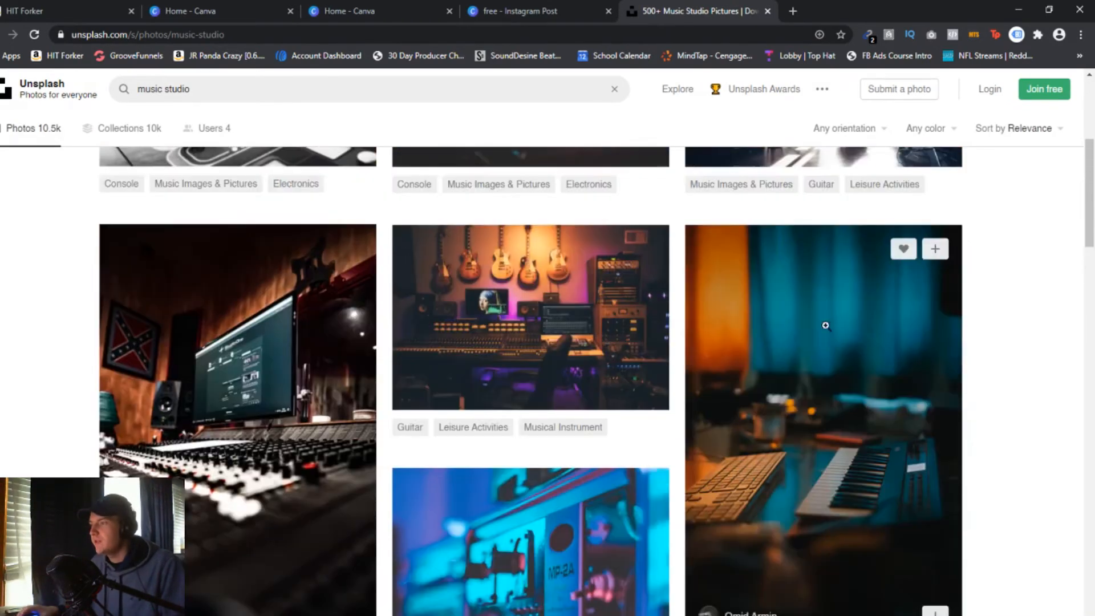
Step: Open the studio photo with guitars on the wall in a new tab, download it and browse its related photos
right_click(601, 282)
click(635, 293)
click(787, 3)
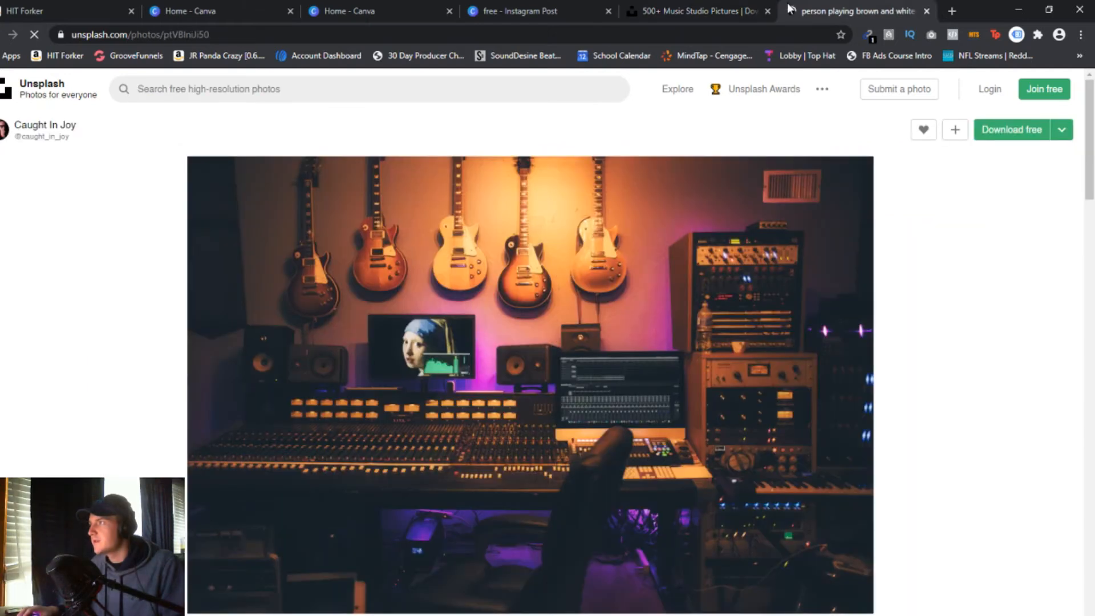
click(1024, 131)
scroll(374, 502, down, 3)
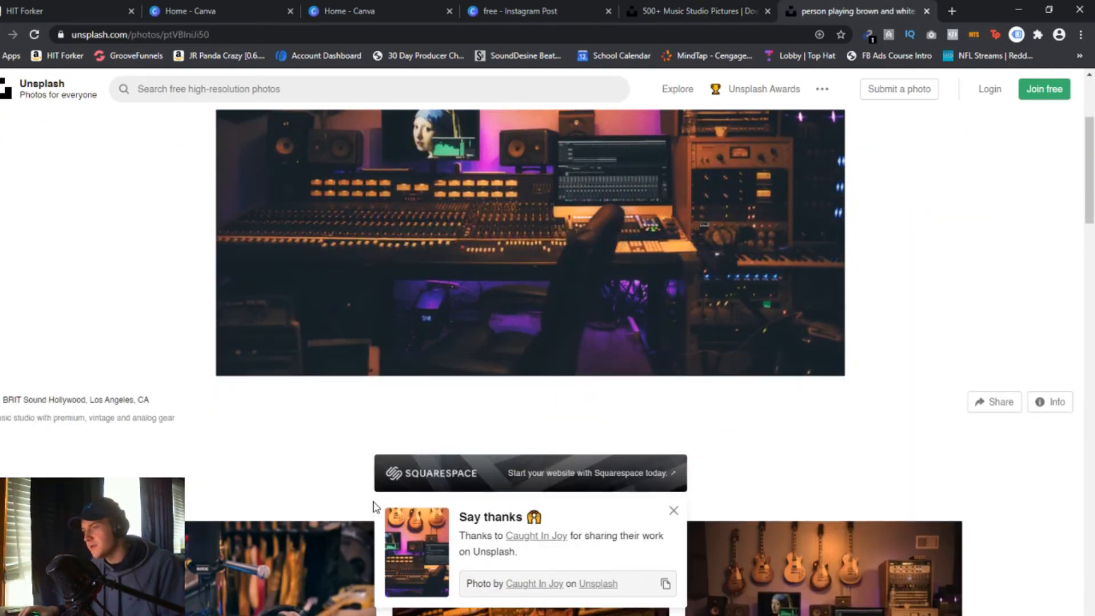
scroll(541, 496, down, 3)
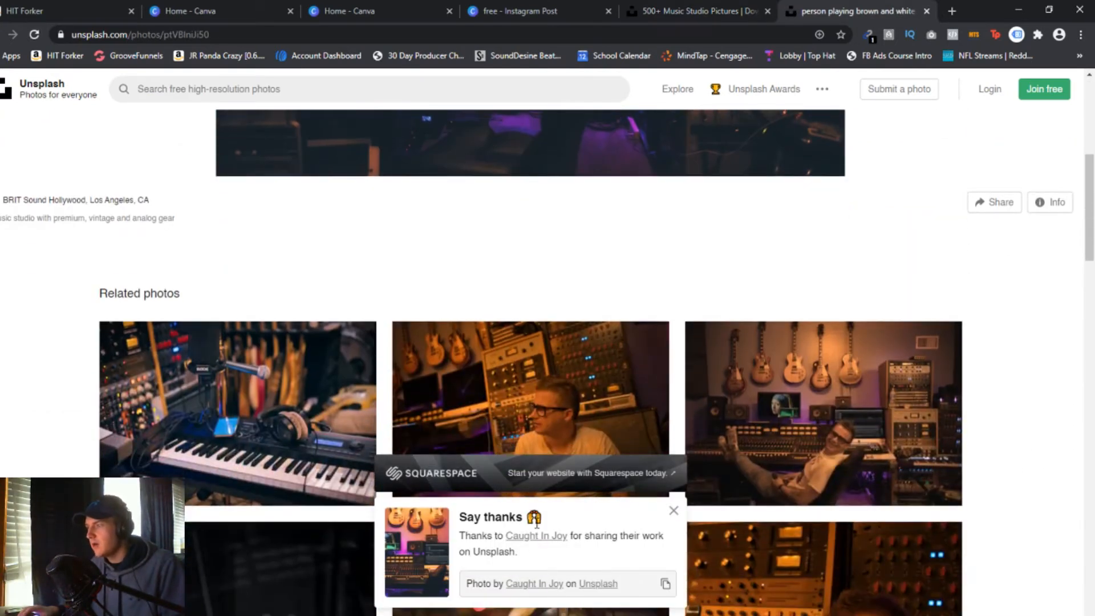
scroll(576, 303, down, 10)
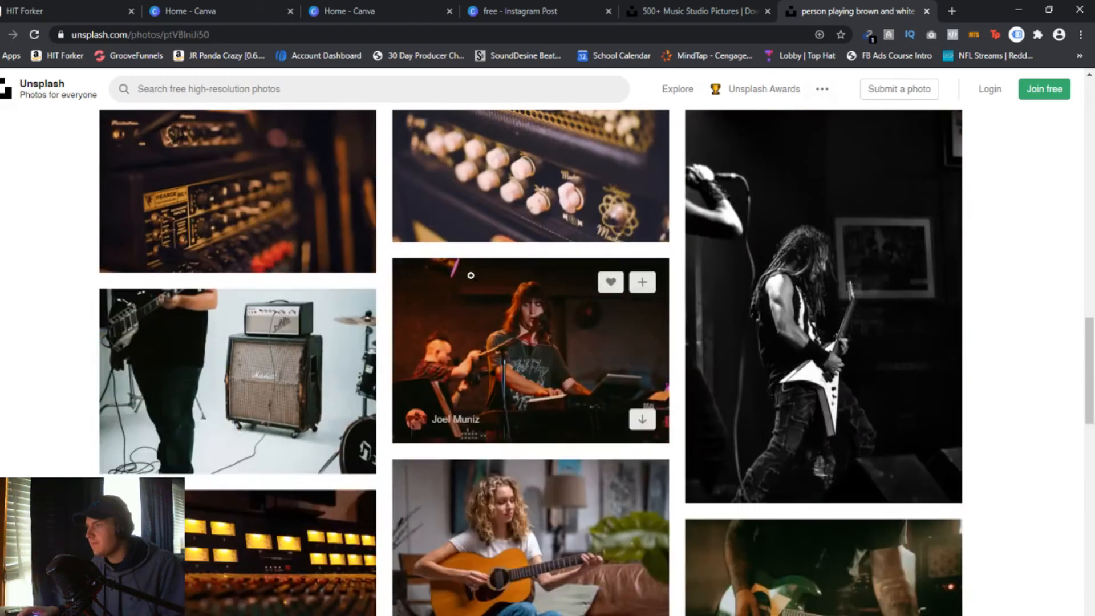
scroll(470, 275, down, 5)
scroll(471, 275, up, 15)
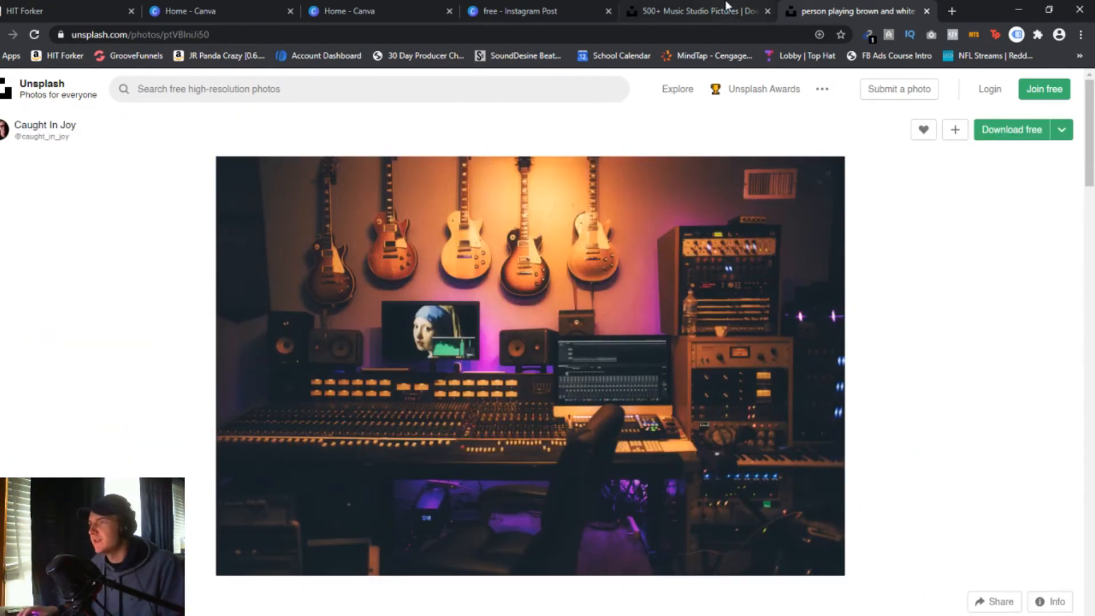
Step: Switch back to the Canva design and upload the downloaded guitar studio photo
click(729, 11)
click(576, 11)
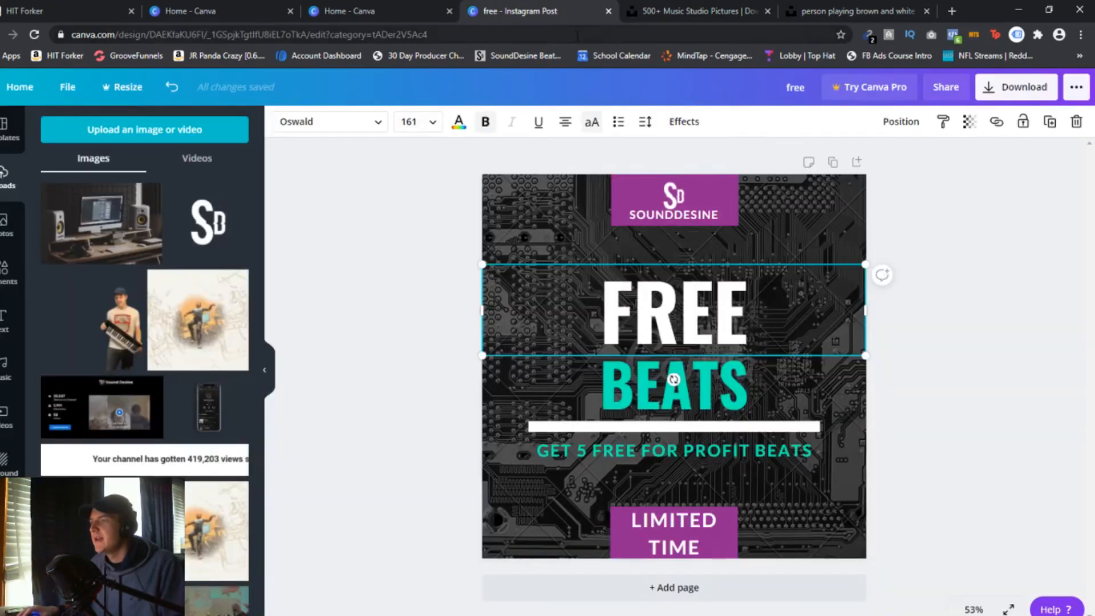
drag(85, 613, 112, 336)
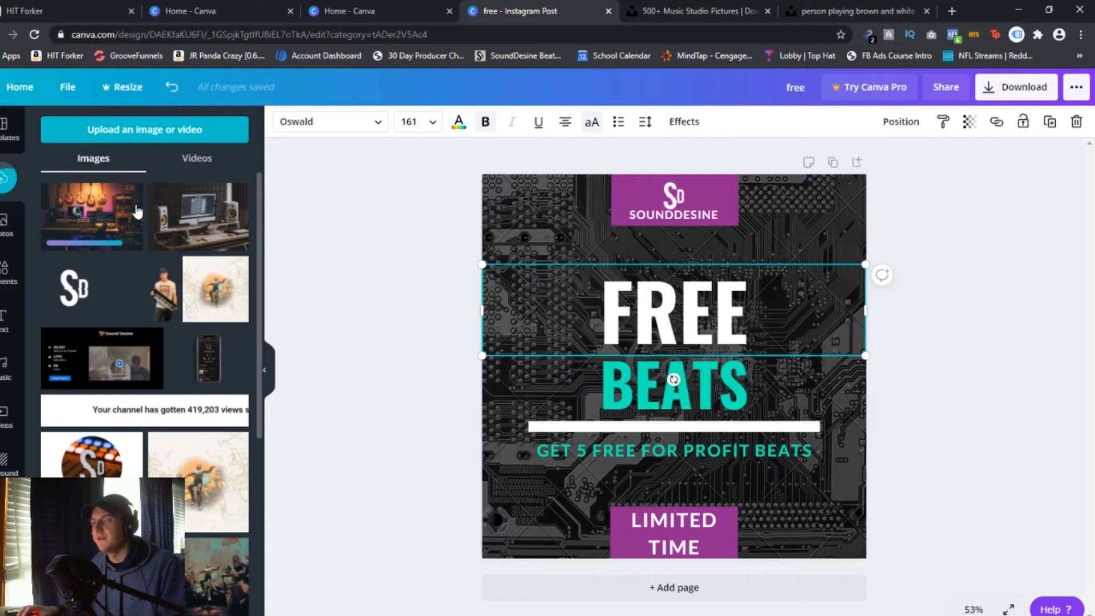
click(345, 177)
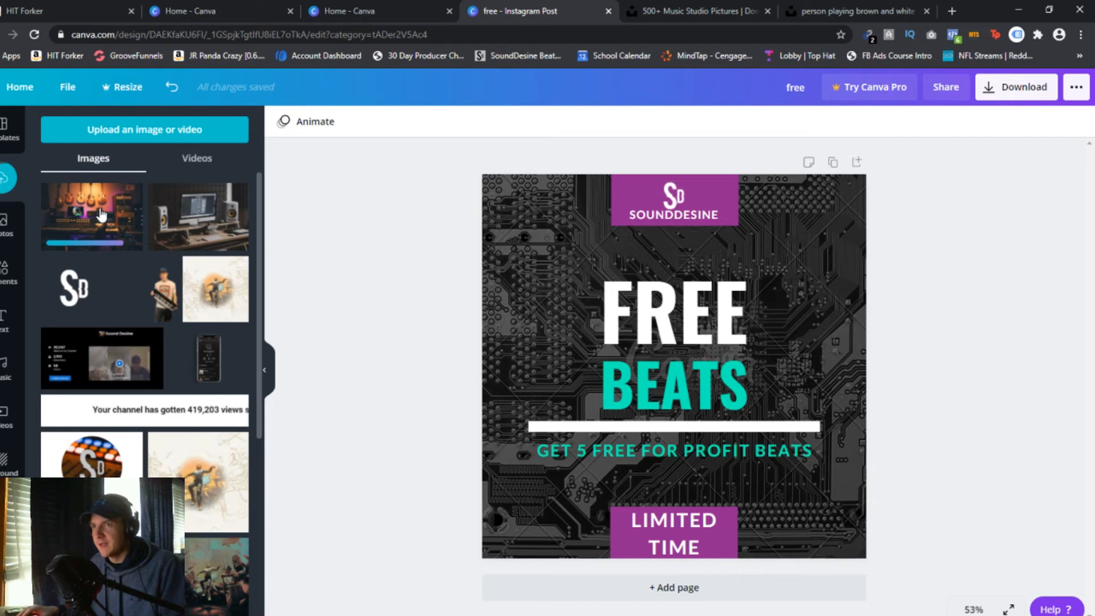
Step: Replace the circuit board background image with the uploaded guitar studio photo
drag(98, 214, 152, 230)
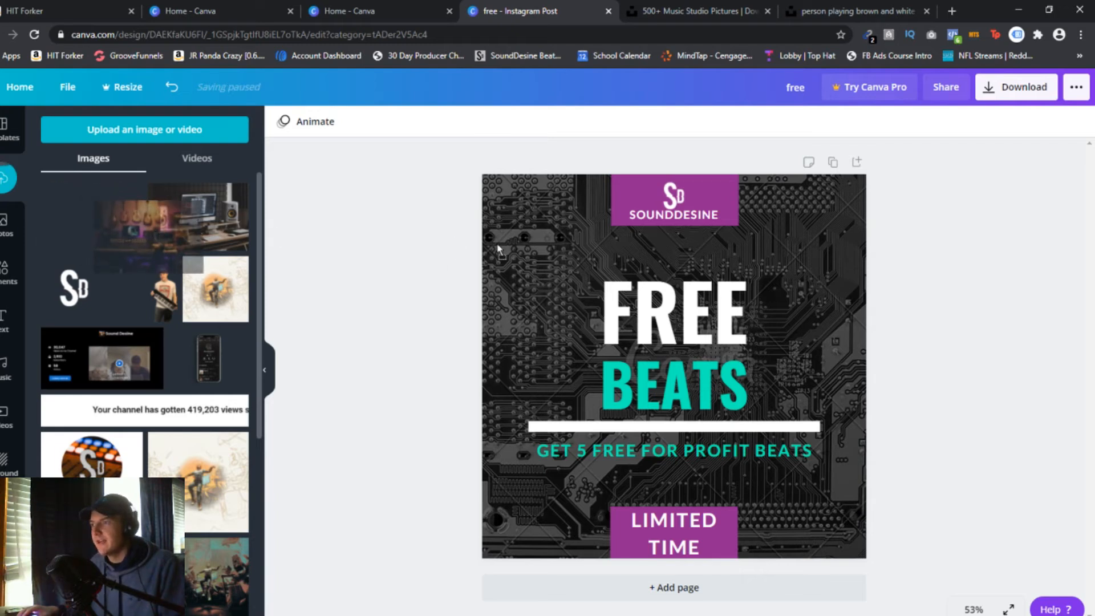
drag(114, 239, 510, 259)
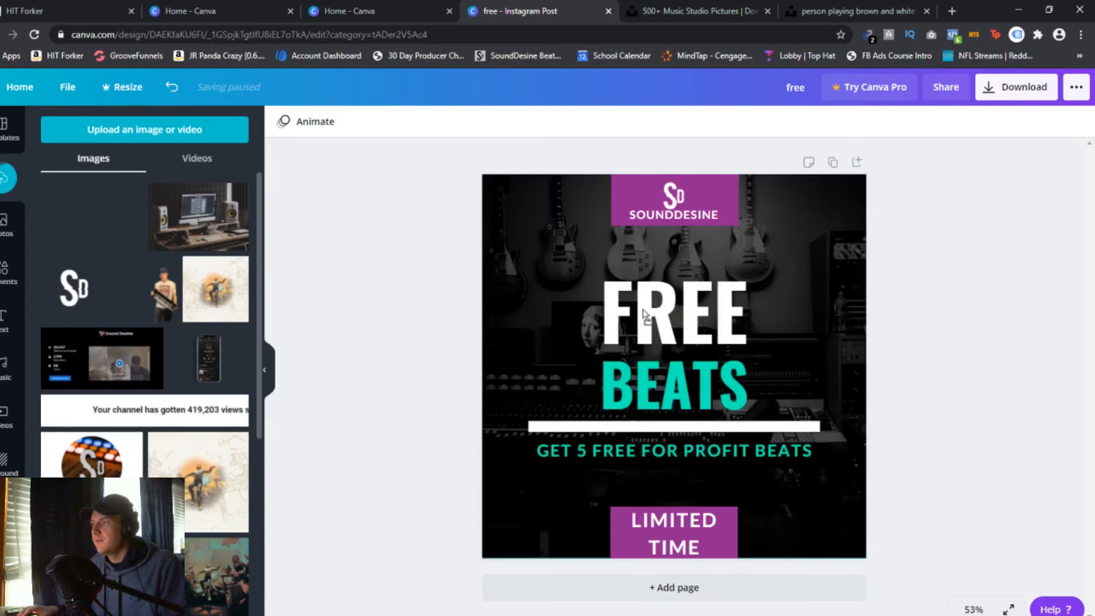
drag(517, 239, 460, 244)
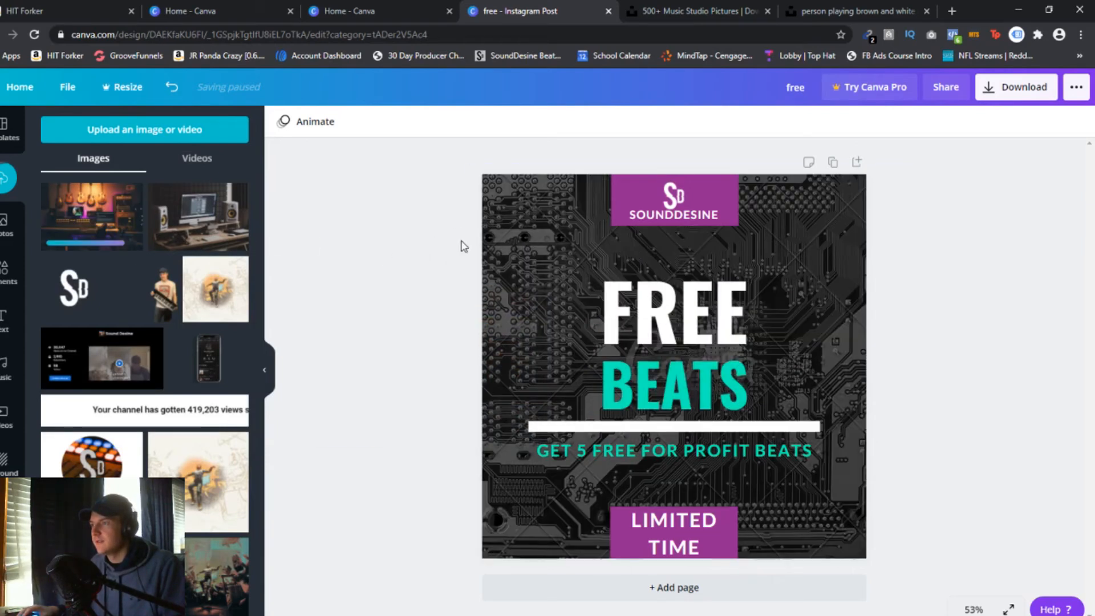
drag(91, 217, 782, 259)
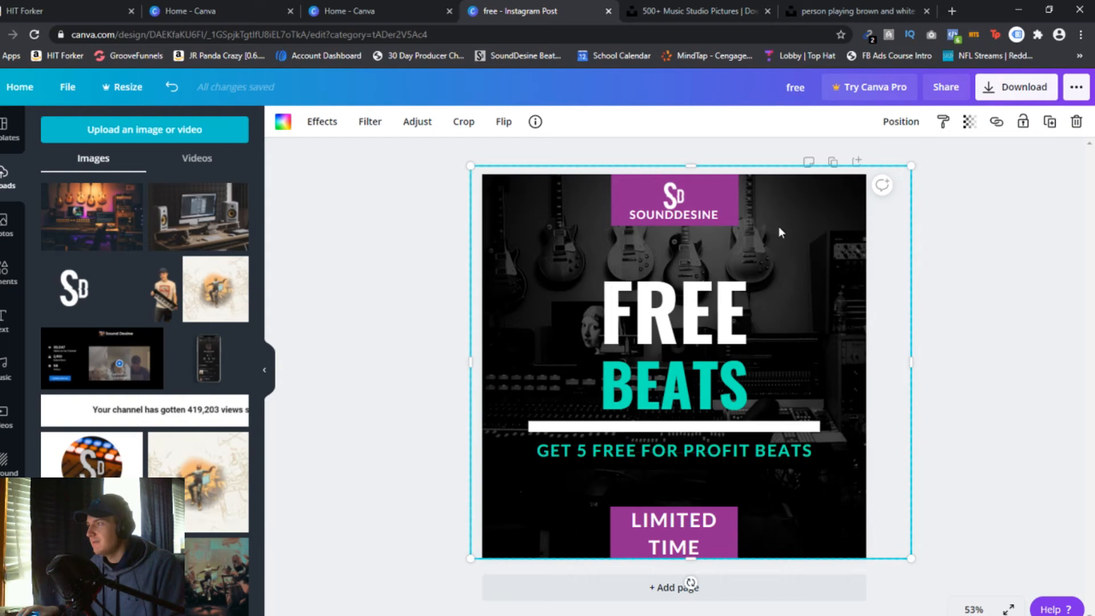
Step: Shift the studio photo aside, delete the black page background behind it, and move the photo back over the page
drag(798, 236, 964, 239)
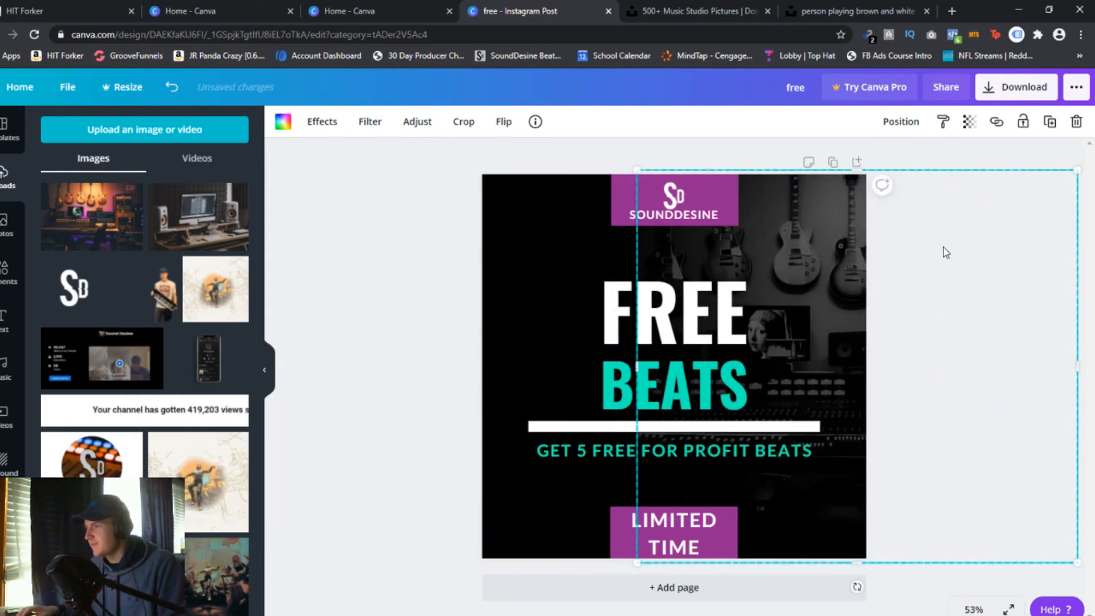
click(520, 214)
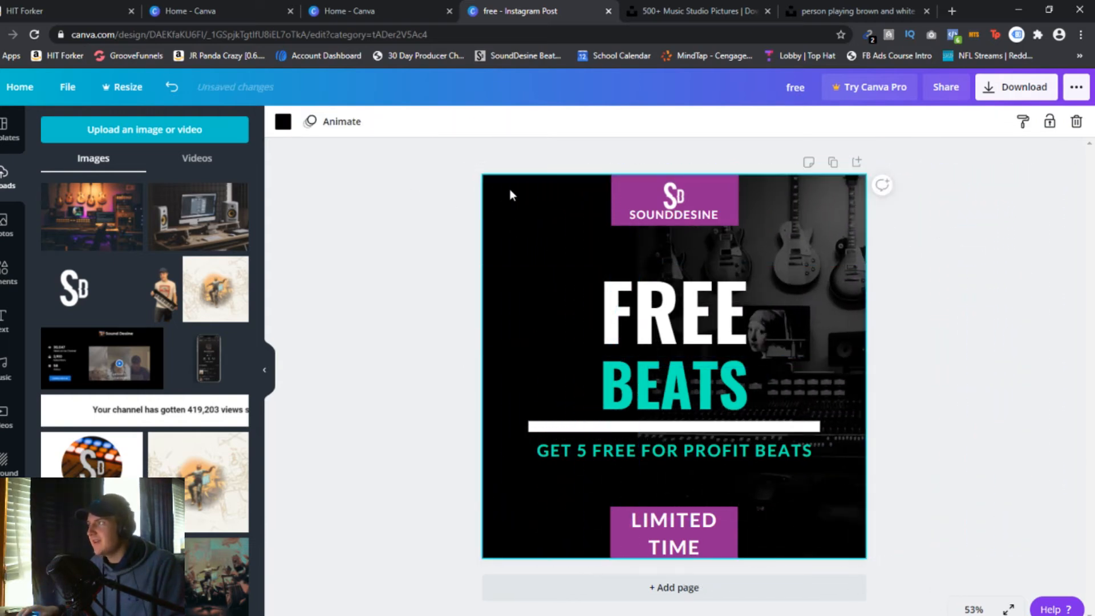
click(1076, 122)
click(772, 273)
click(805, 231)
drag(1029, 232, 859, 228)
click(956, 242)
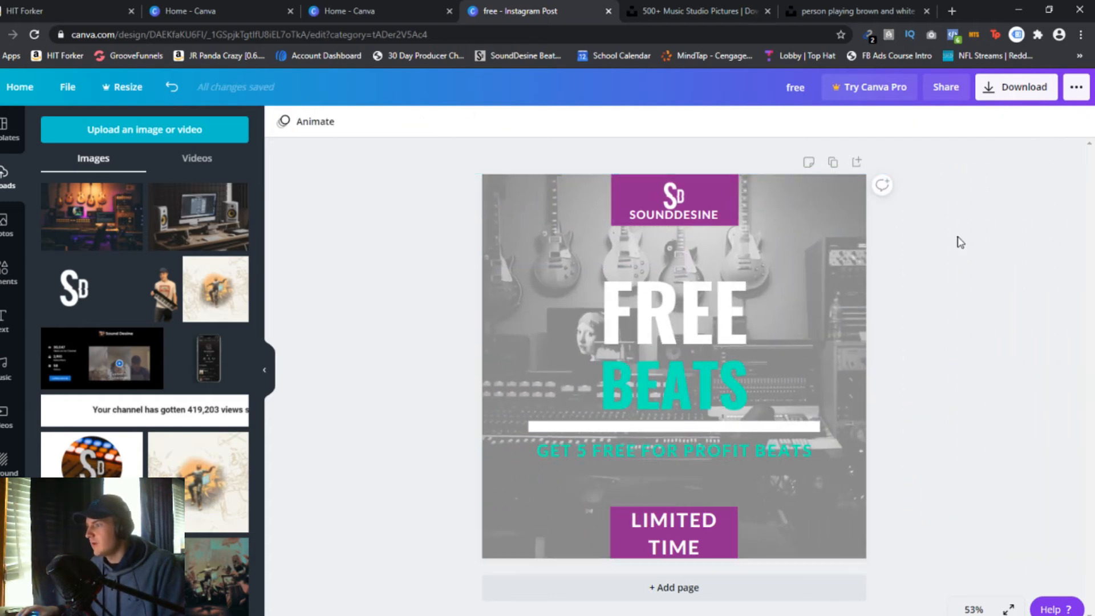
click(795, 231)
right_click(796, 228)
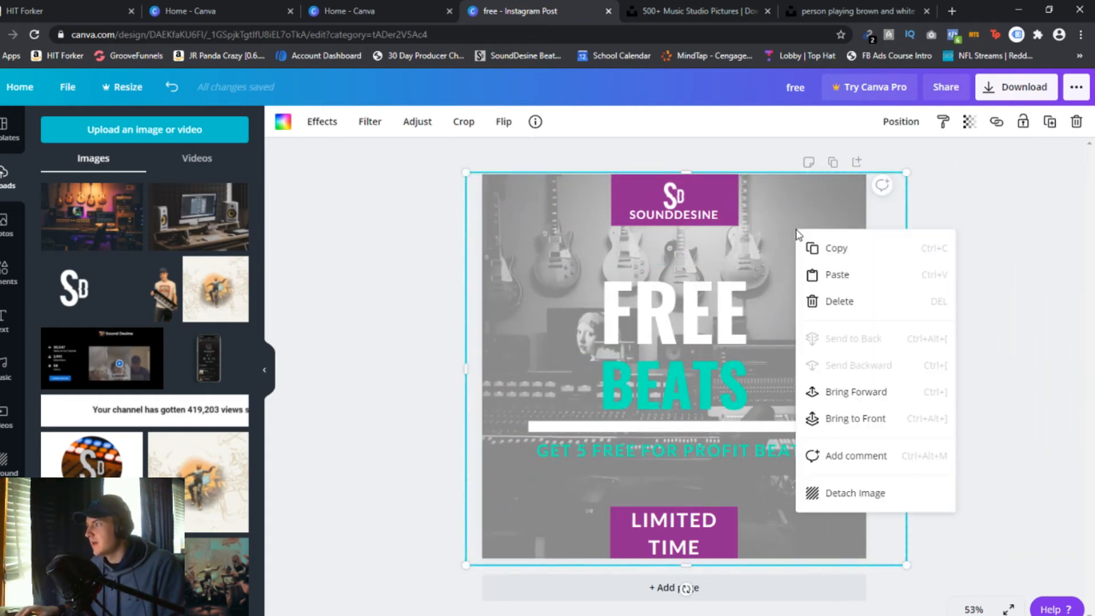
click(877, 192)
click(969, 122)
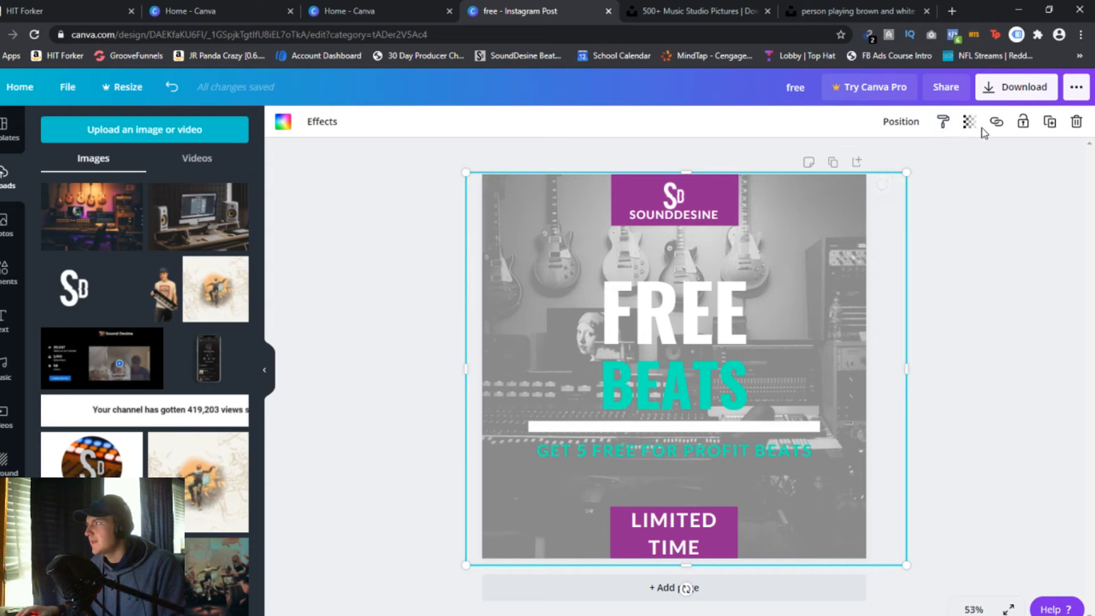
click(842, 235)
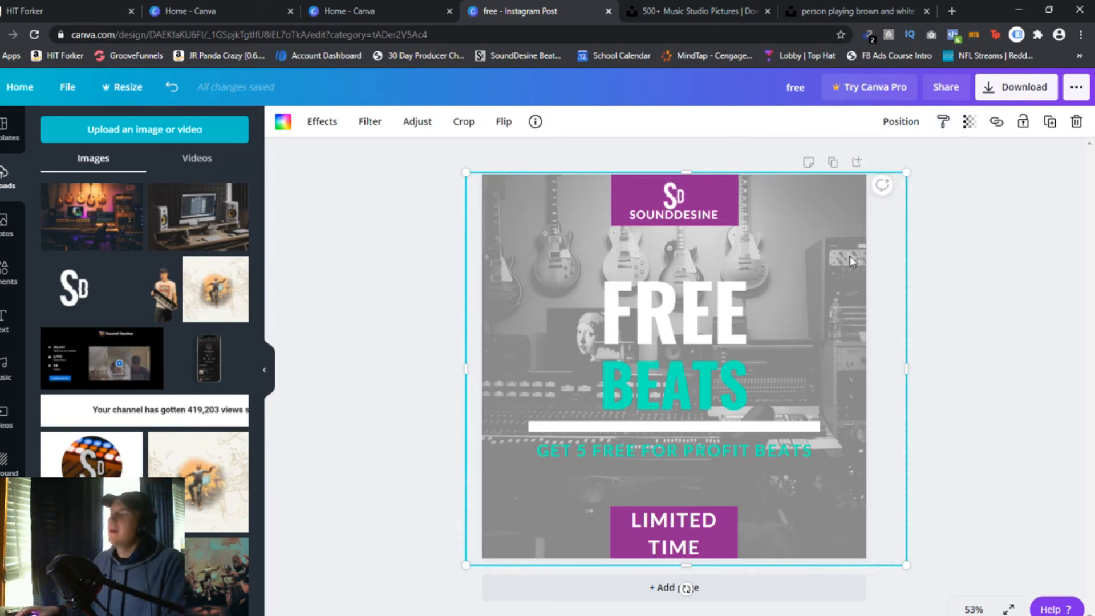
Step: Shift the studio photo slightly to the right and raise its transparency setting to fully opaque
drag(857, 539, 882, 535)
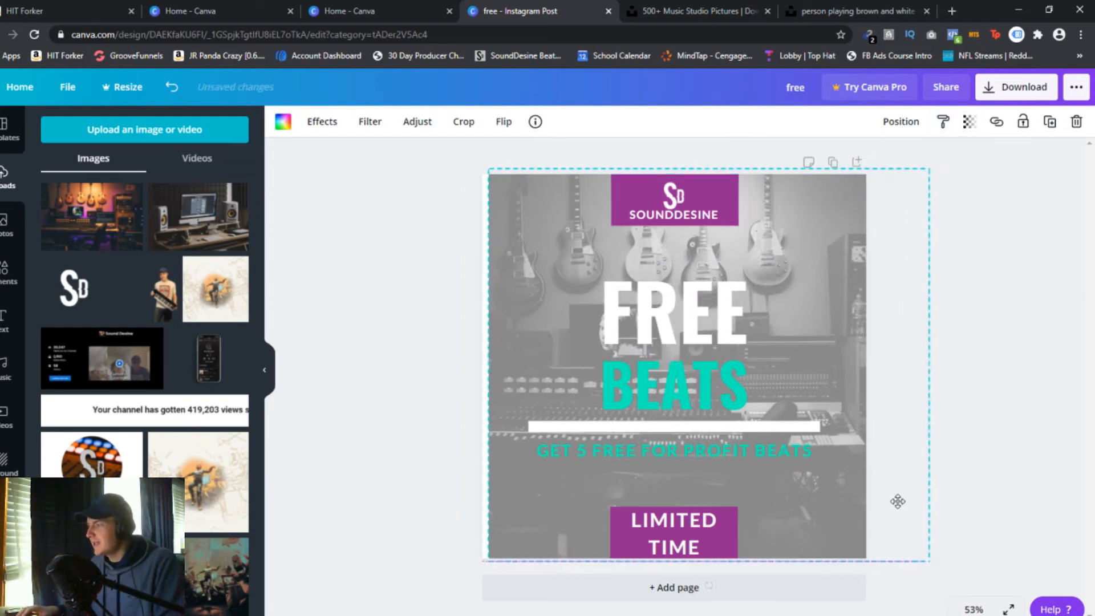
click(970, 123)
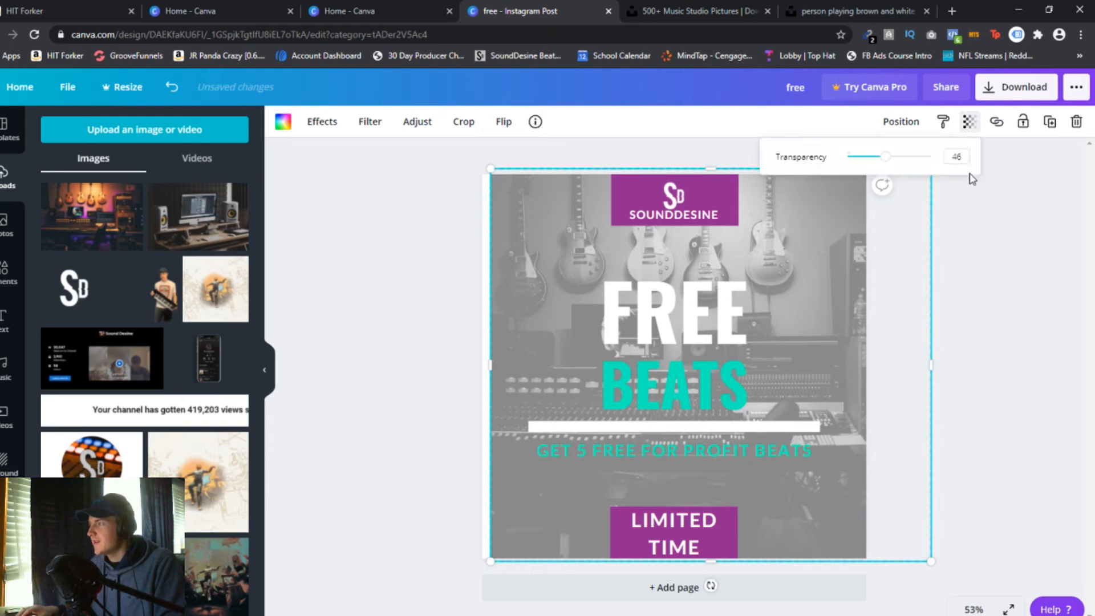
drag(889, 165, 965, 179)
click(878, 315)
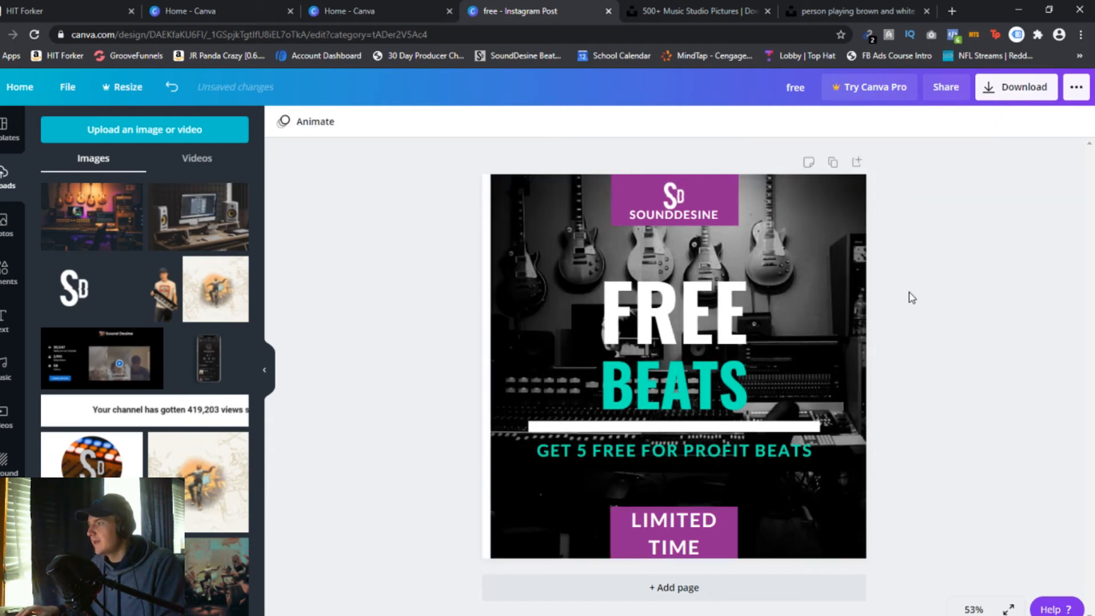
click(828, 245)
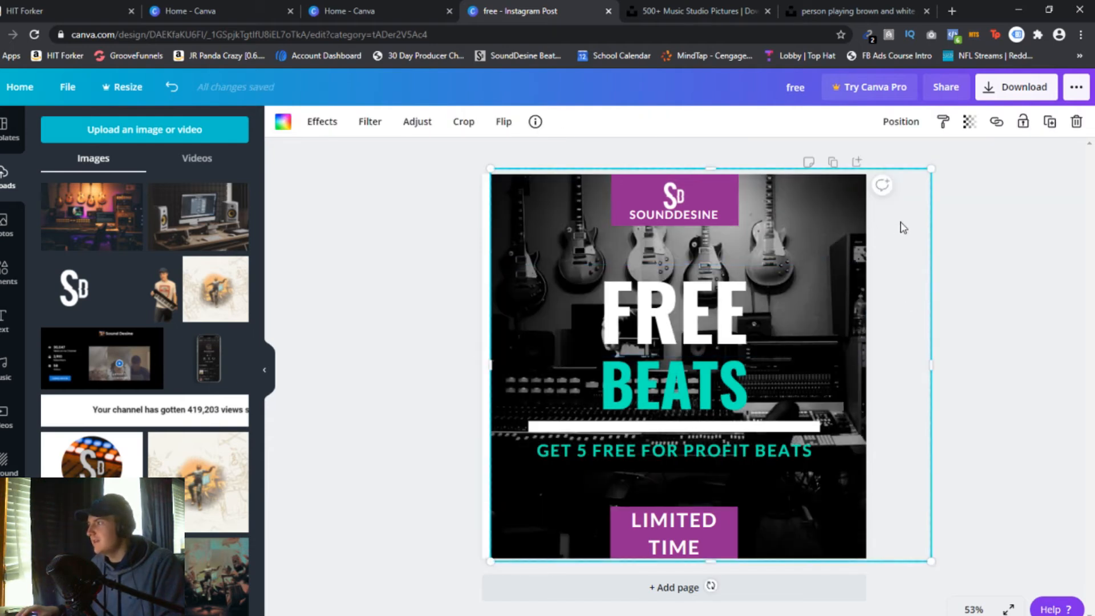
Step: Shift the studio photo left over the page, try the Background Remover effect on it, and dismiss the Canva Pro offer
drag(903, 221, 874, 220)
click(319, 126)
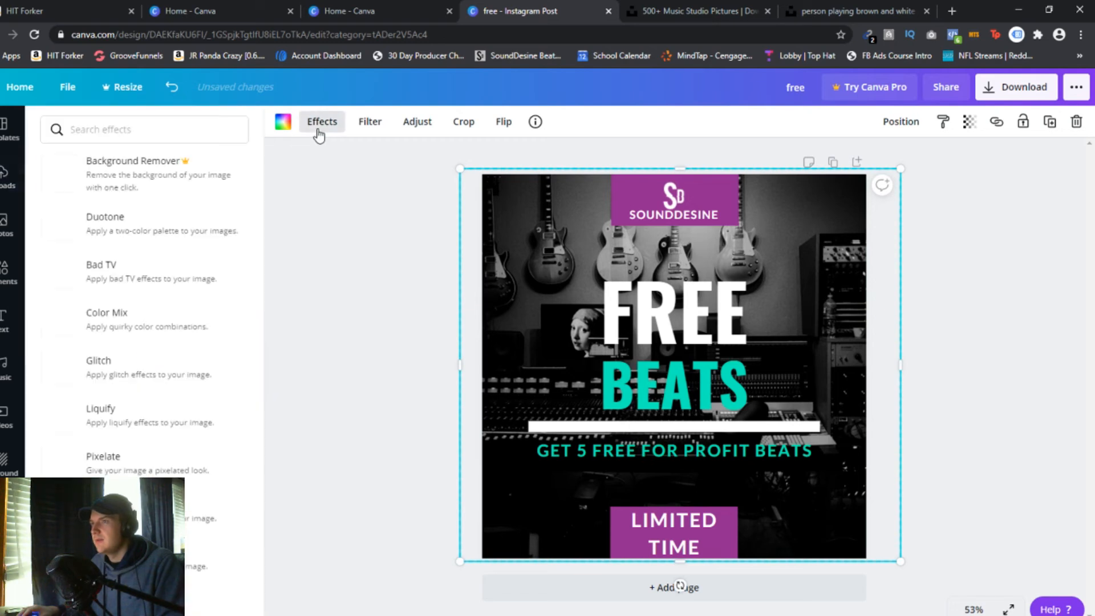
click(151, 174)
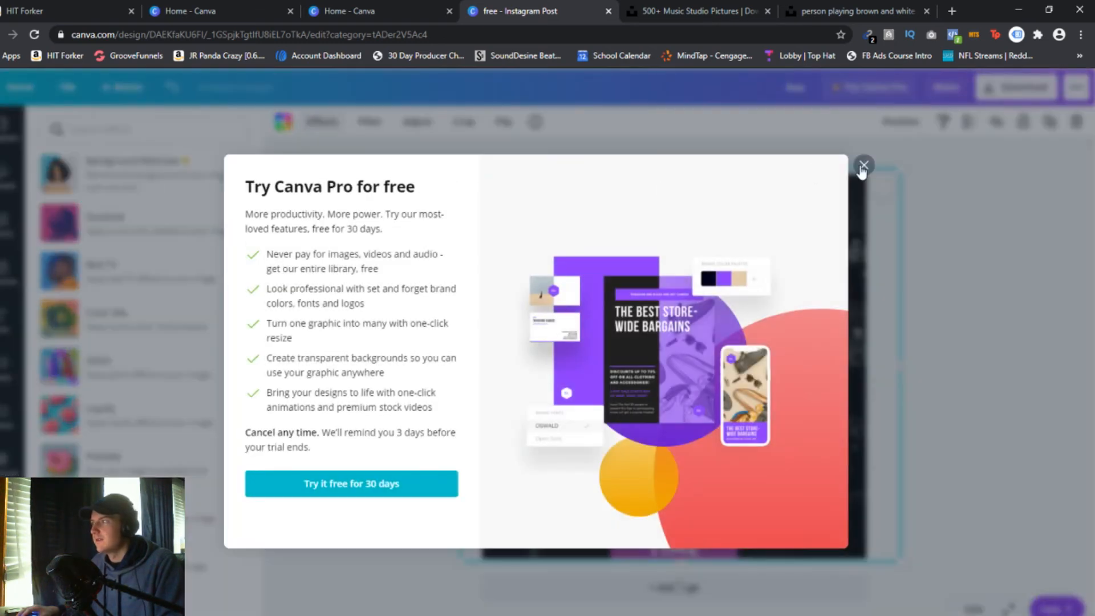
click(863, 166)
Step: Move the studio photo off to the side and delete it together with its empty image frame
drag(647, 225, 789, 225)
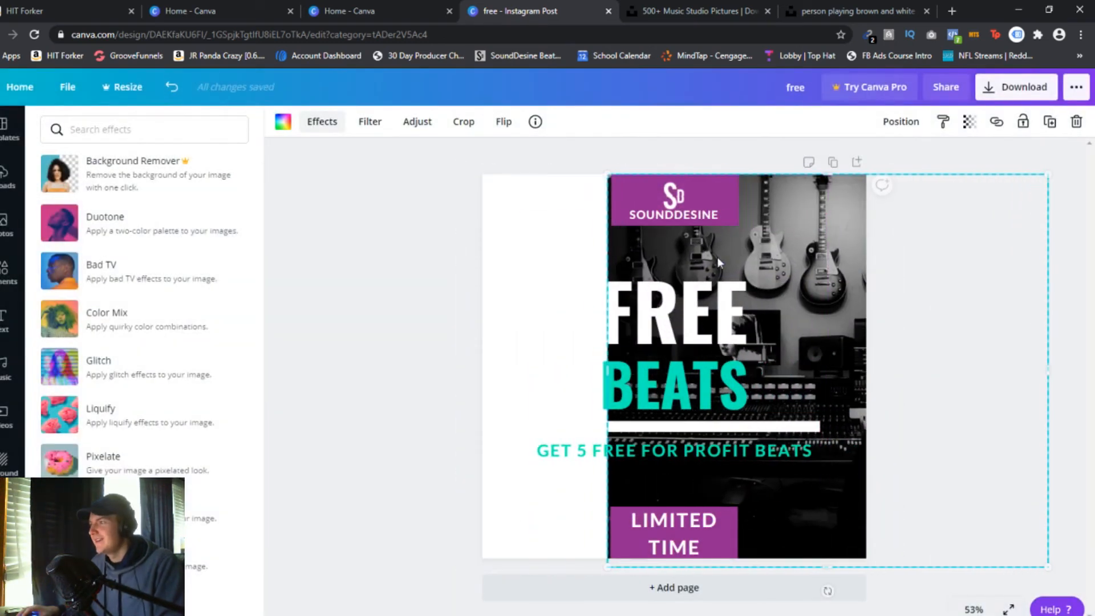
key(Delete)
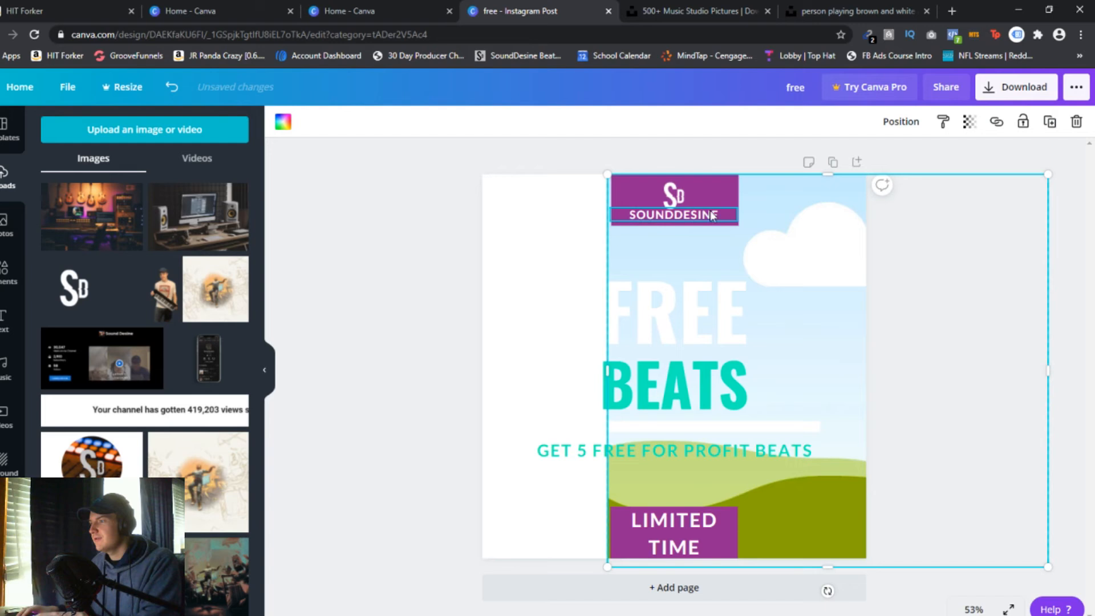
key(Delete)
Step: Set the uploaded guitar studio photo as the page background and shift its crop to the photo's right part
drag(117, 199, 495, 240)
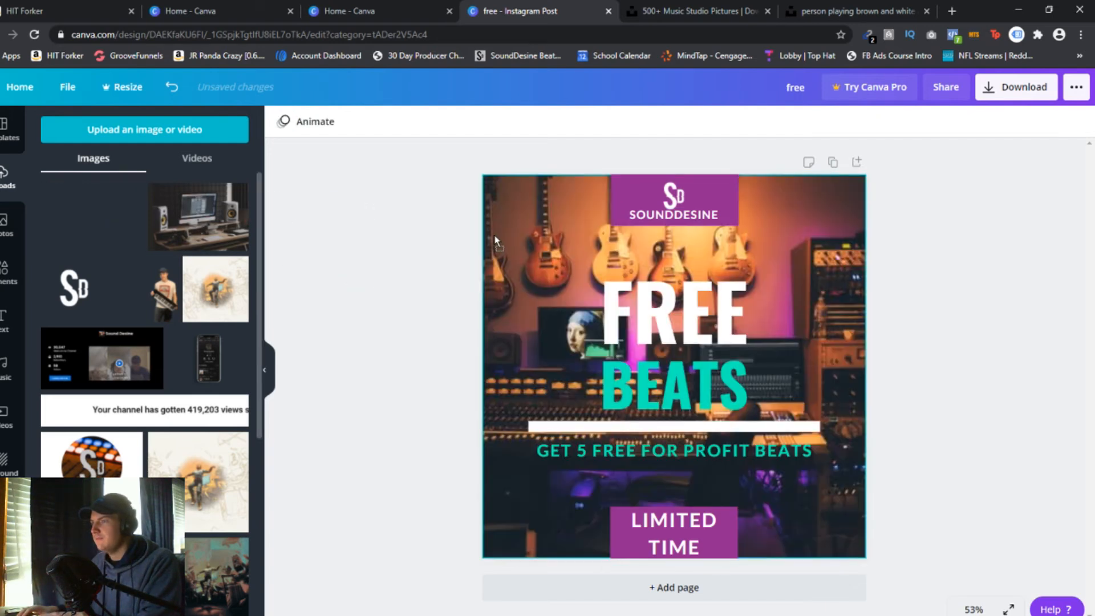
click(851, 205)
double_click(849, 207)
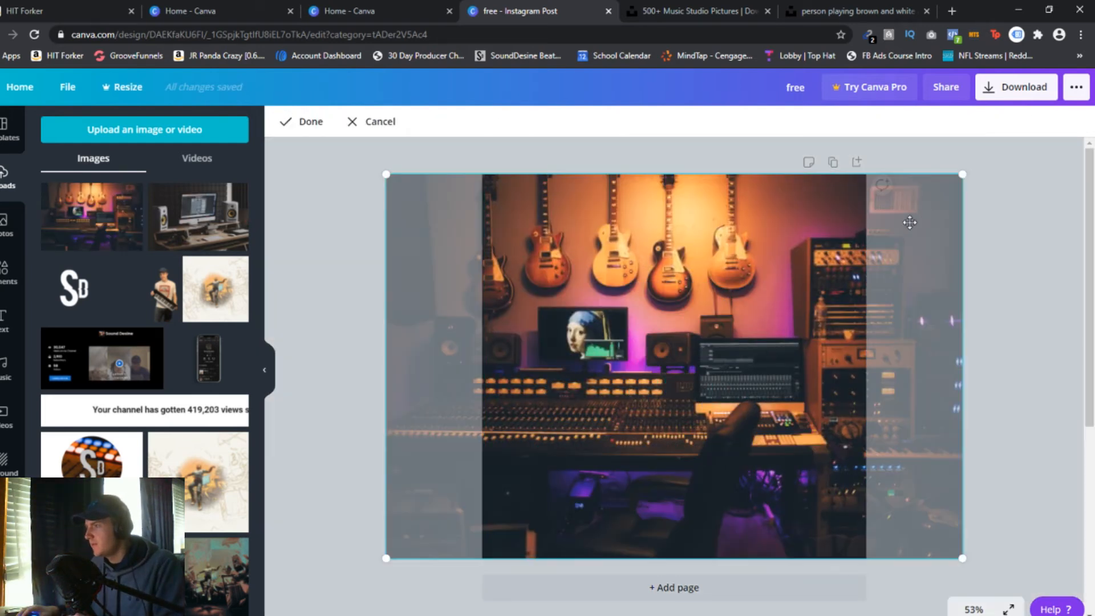
click(1049, 240)
double_click(849, 243)
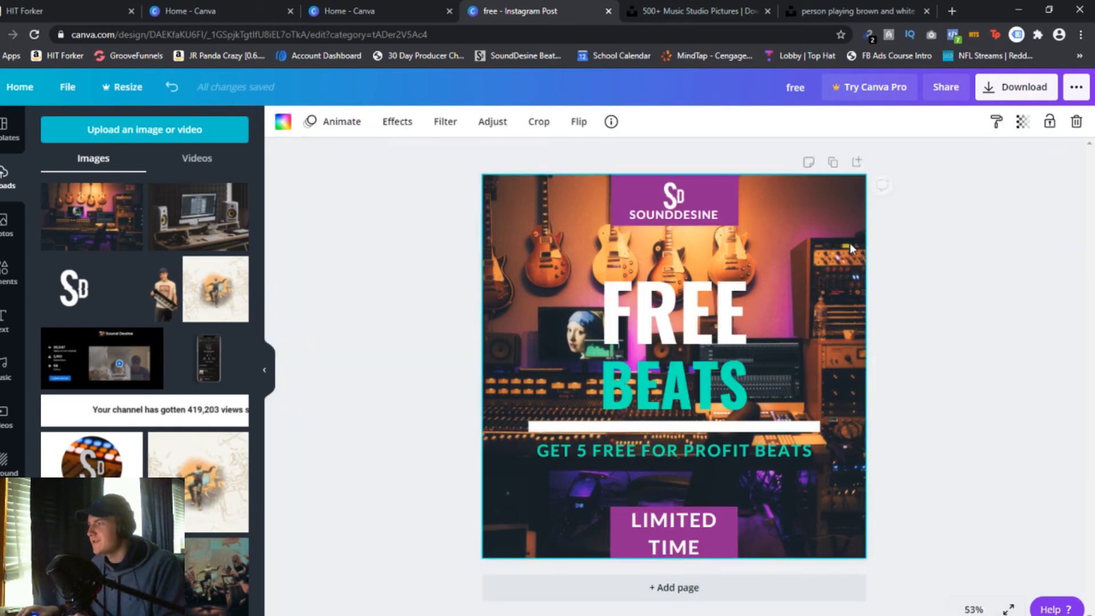
drag(876, 244, 782, 237)
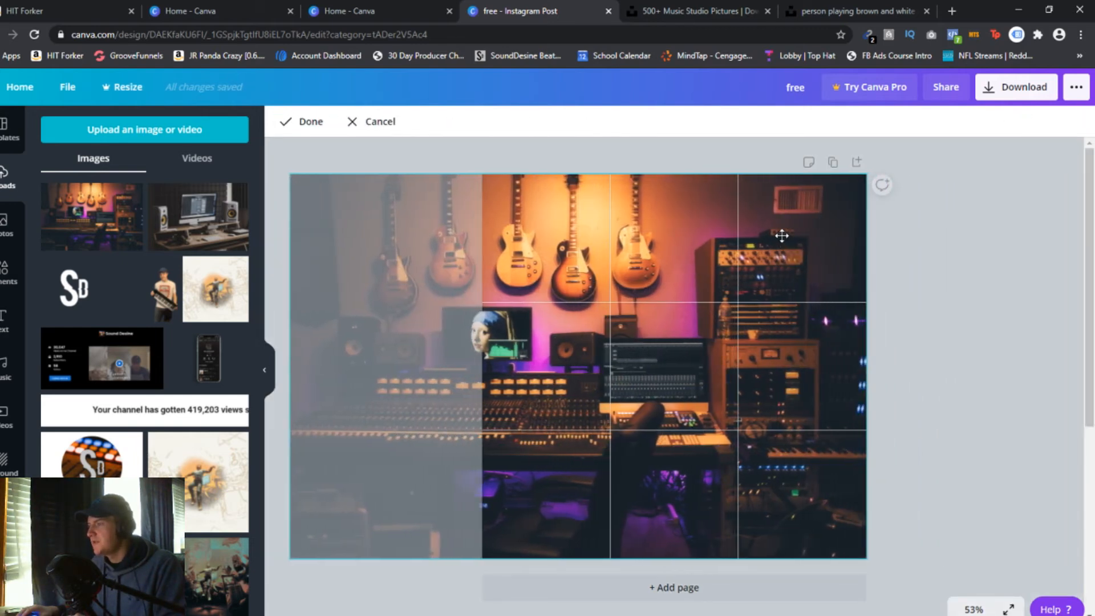
click(936, 249)
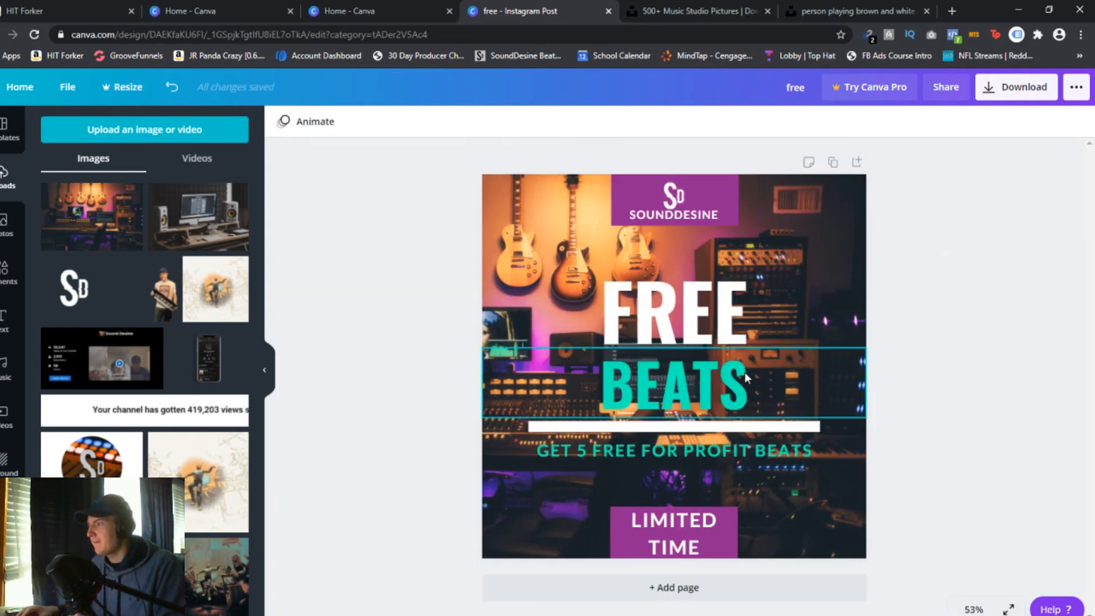
Step: Delete the guitar studio photo from the page background
click(831, 220)
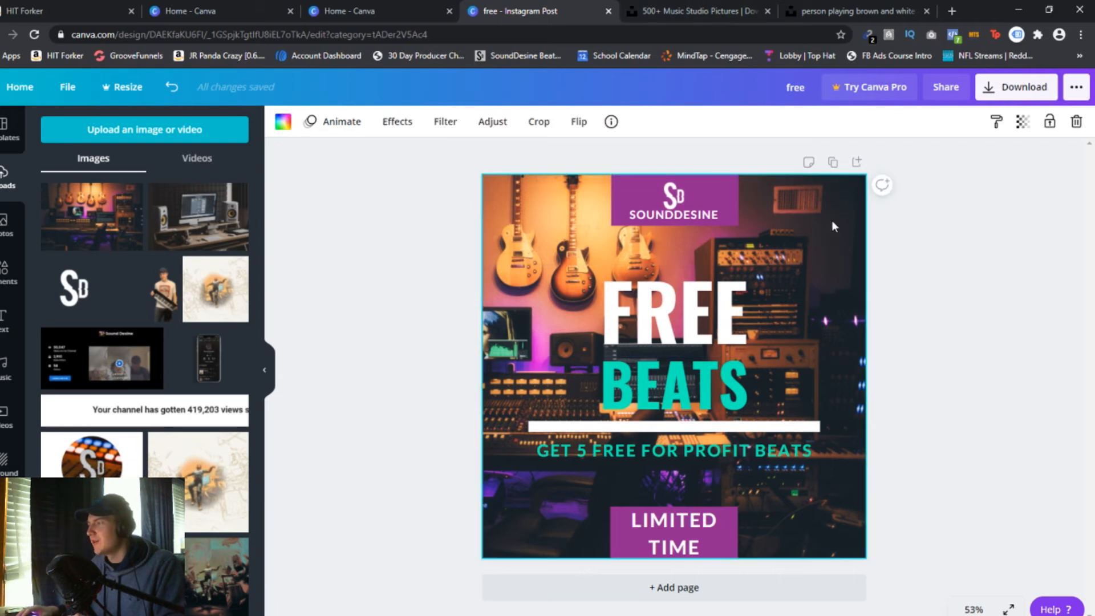
click(925, 221)
double_click(849, 227)
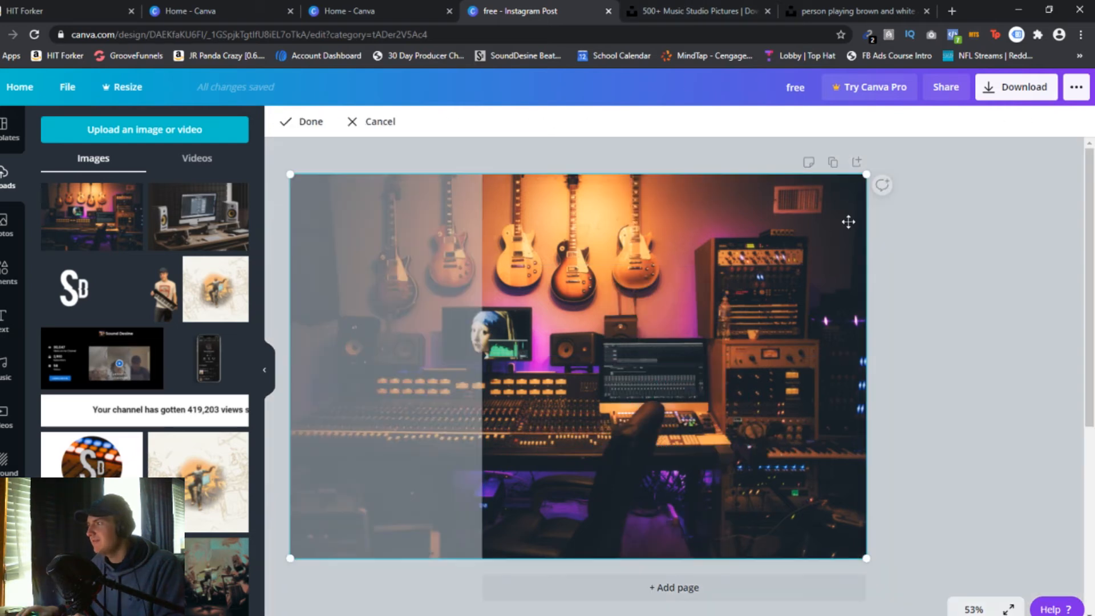
key(Delete)
Step: Switch to Unsplash, browse the music studio results, and open the dark photo of hands over a lit mixing console
click(820, 7)
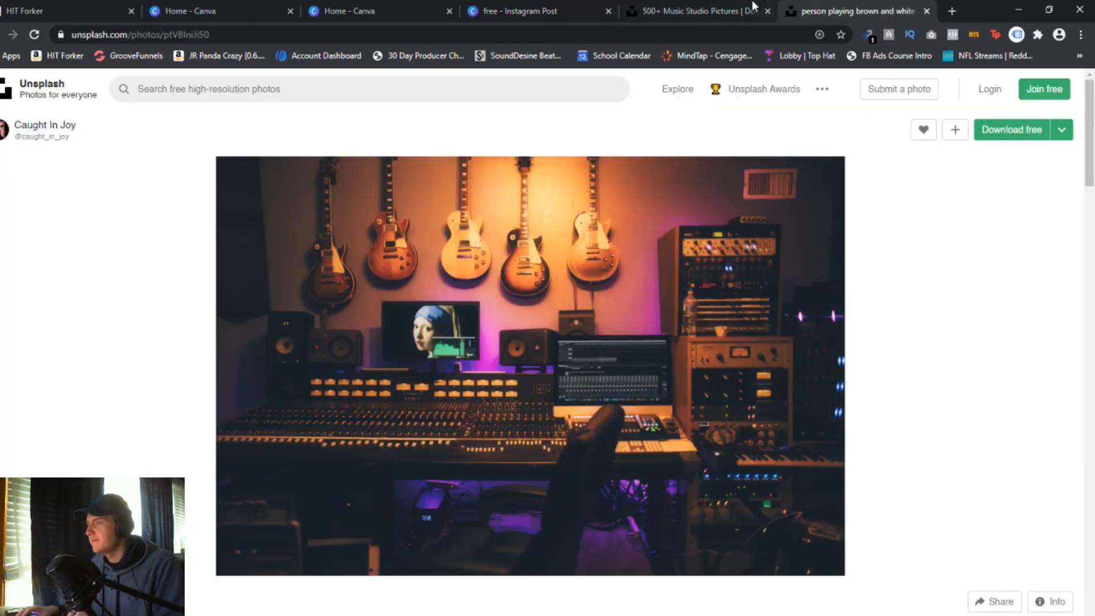
click(701, 11)
scroll(327, 270, down, 5)
scroll(327, 269, down, 10)
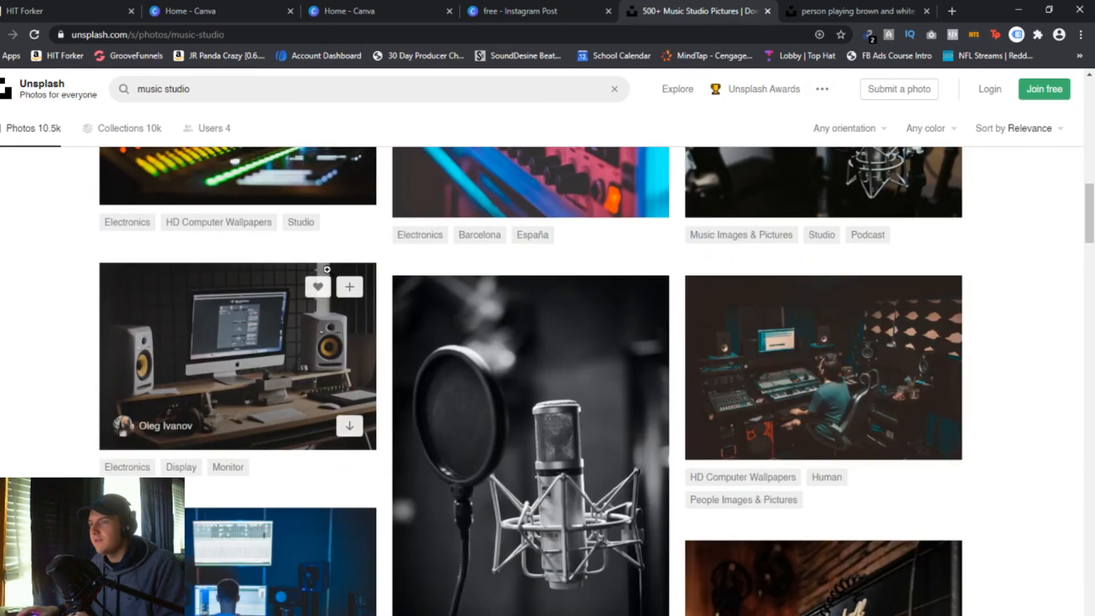
scroll(328, 270, down, 10)
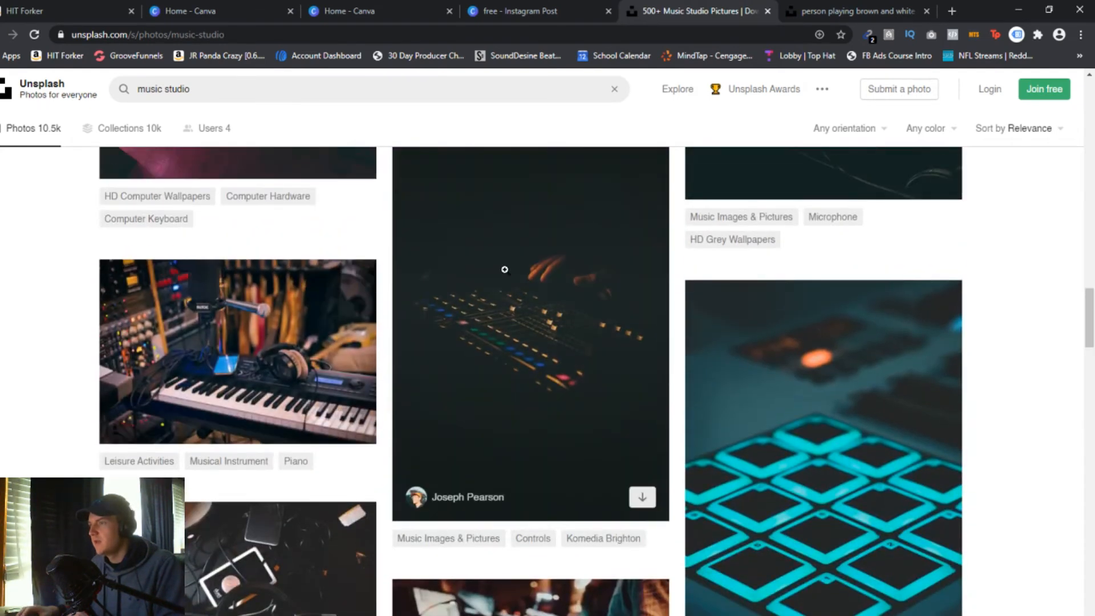
click(505, 267)
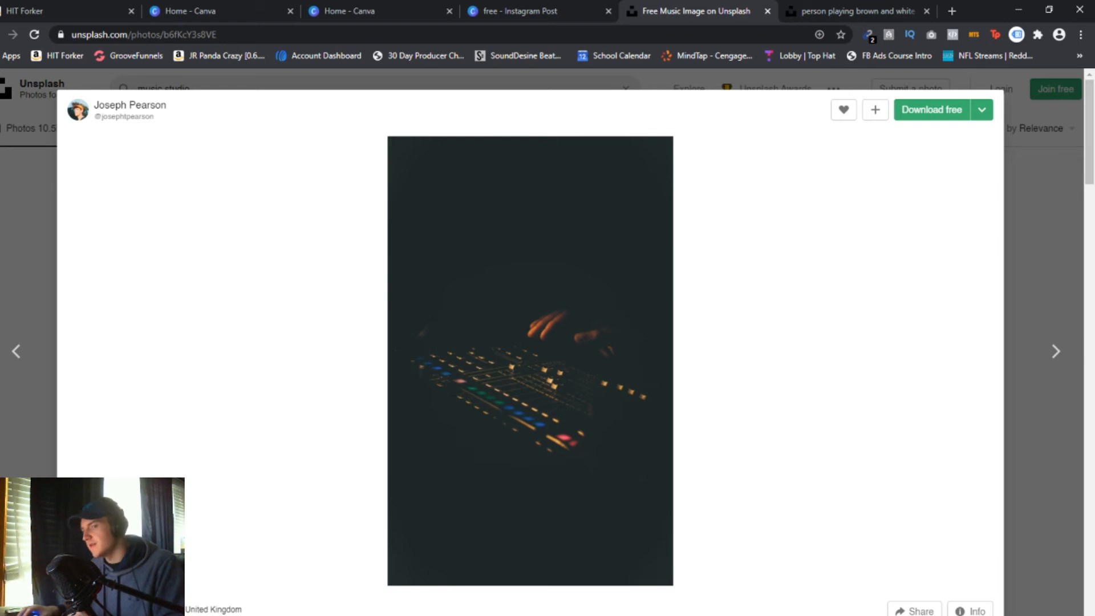
Step: Upload the dark mixing console photo to the Canva design and set it as the page background
click(545, 9)
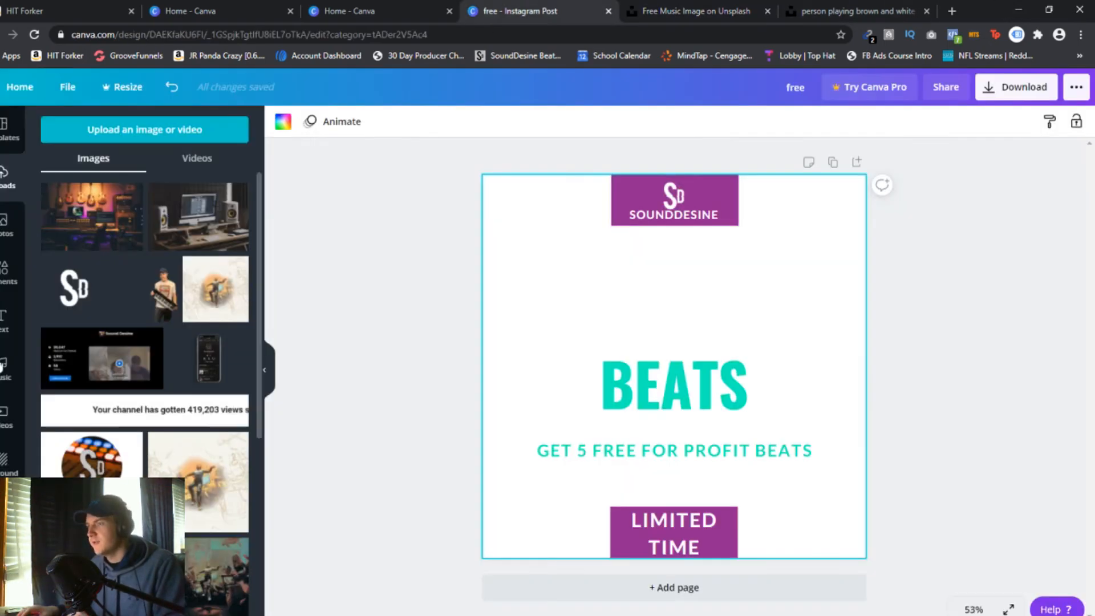
drag(2, 365, 142, 342)
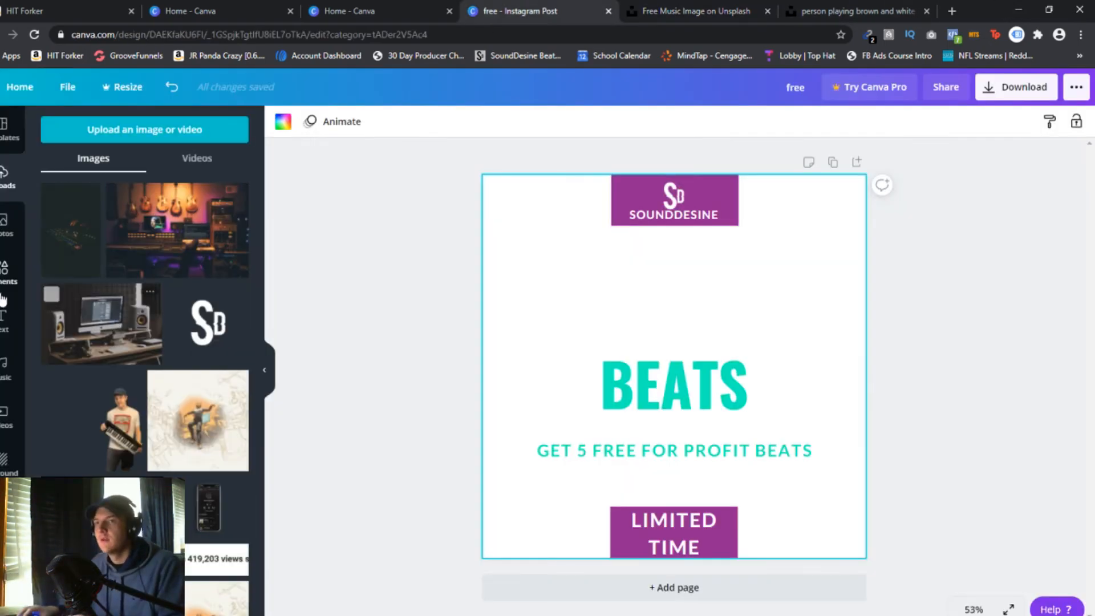
drag(61, 268, 527, 308)
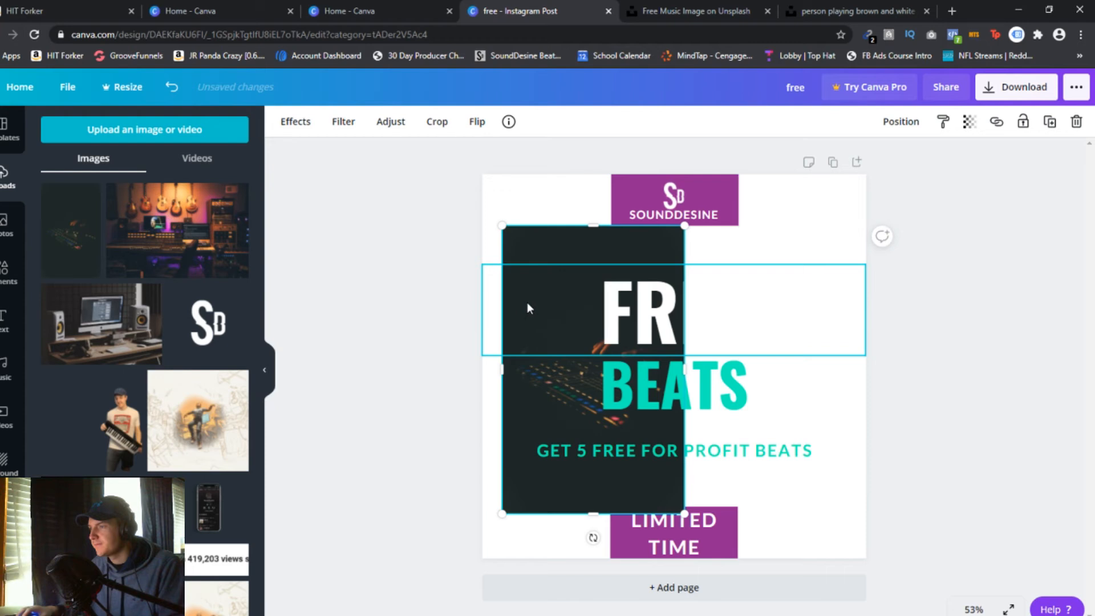
drag(567, 252, 527, 293)
drag(634, 264, 927, 6)
drag(767, 222, 795, 352)
click(914, 319)
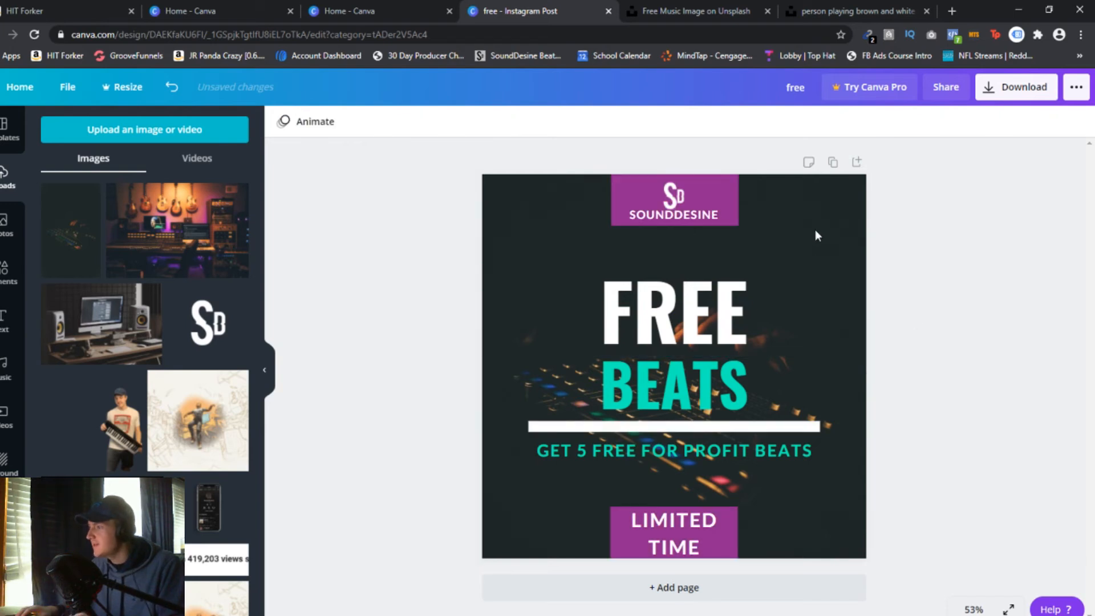
Step: View the mixing console background photo in crop mode and exit the crop
click(815, 234)
click(819, 261)
click(971, 212)
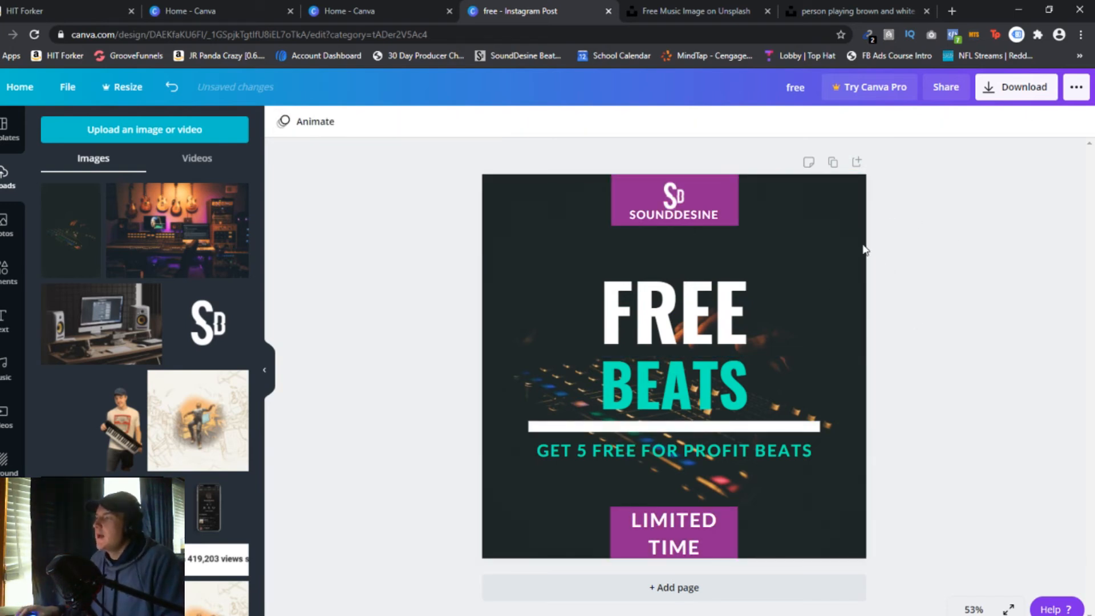
click(837, 246)
right_click(556, 246)
click(525, 232)
double_click(526, 220)
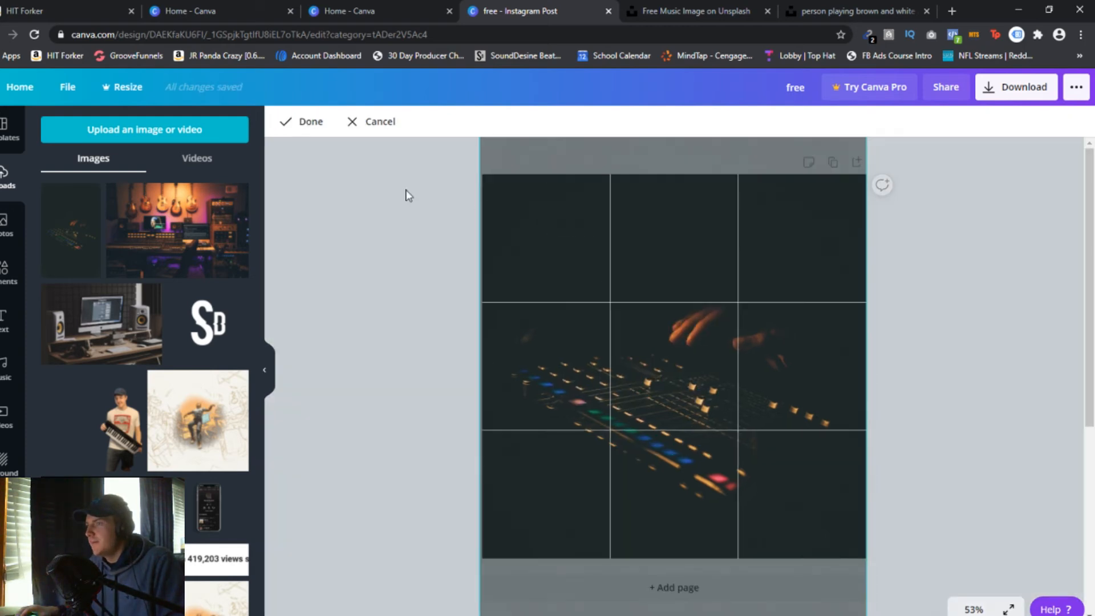
click(302, 121)
right_click(513, 241)
click(818, 228)
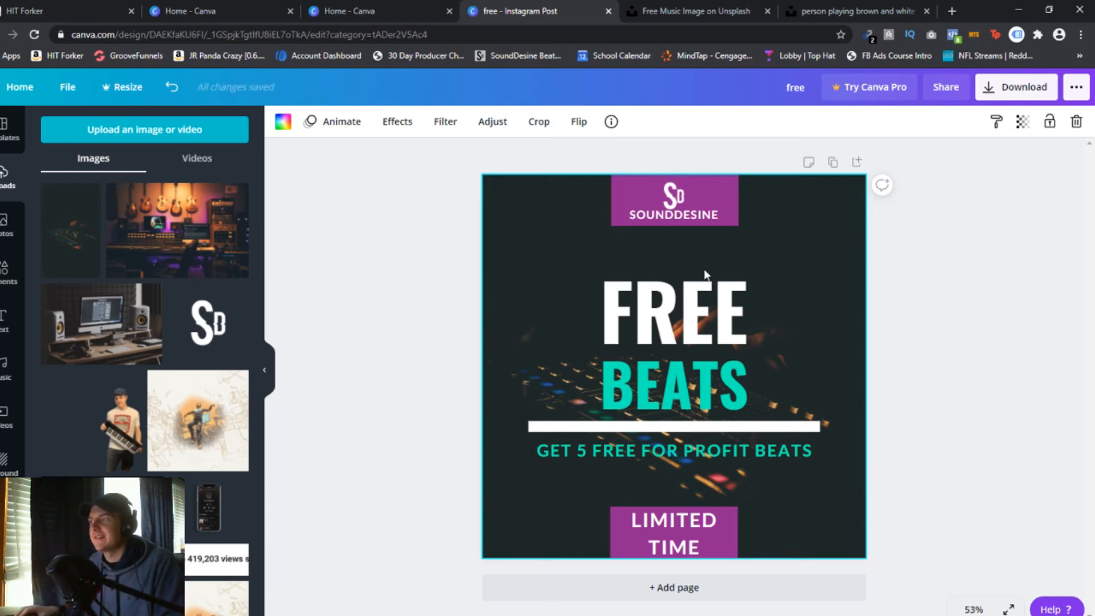
Step: Send the FREE text to the back of the layer order
click(688, 294)
click(803, 227)
right_click(803, 228)
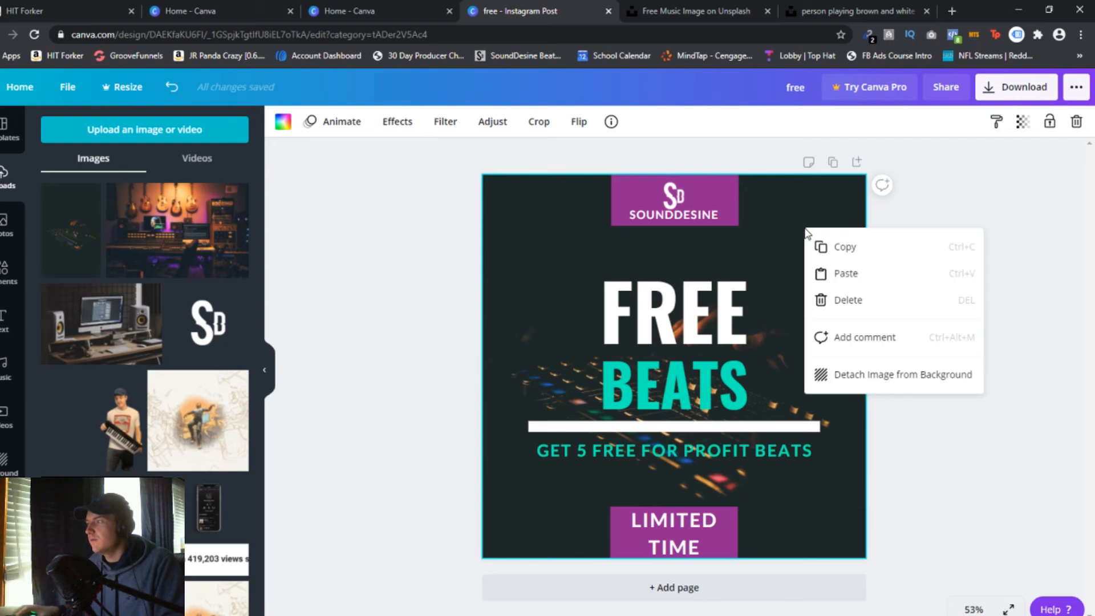
click(711, 285)
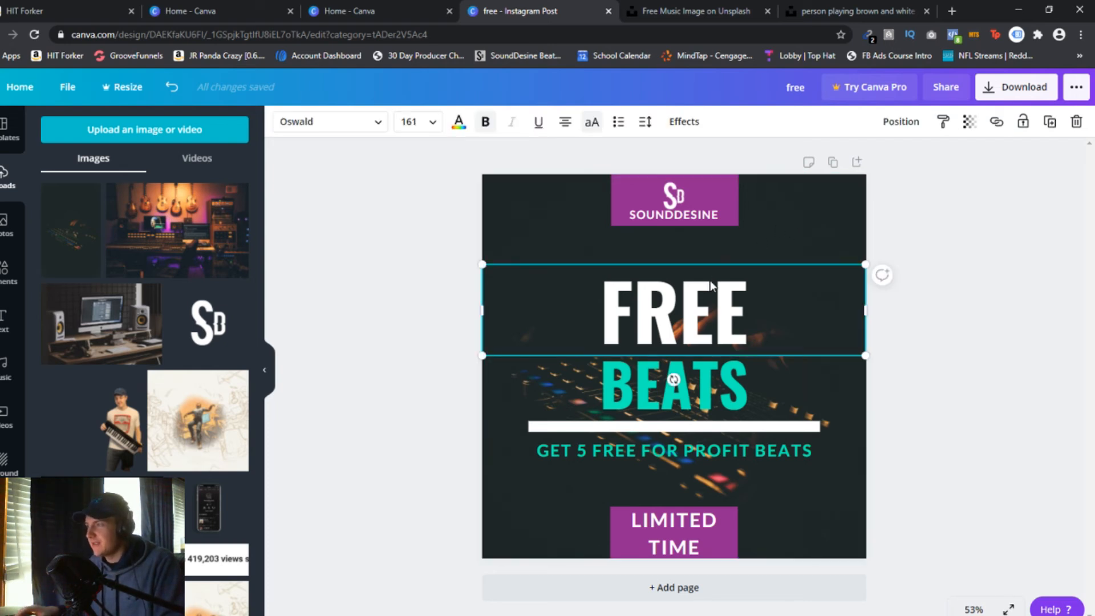
right_click(711, 285)
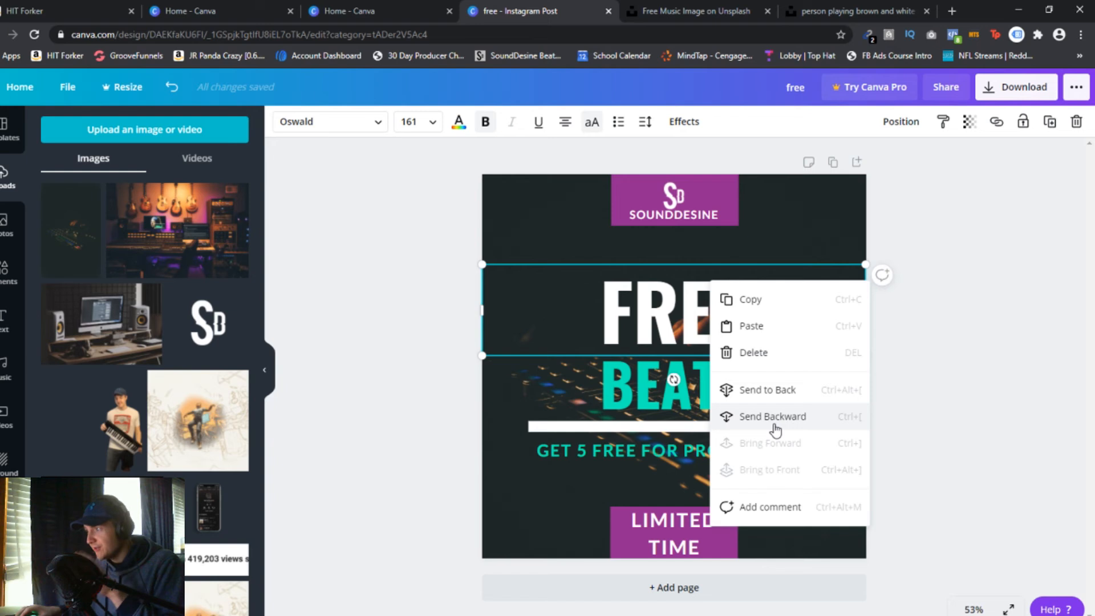
click(771, 390)
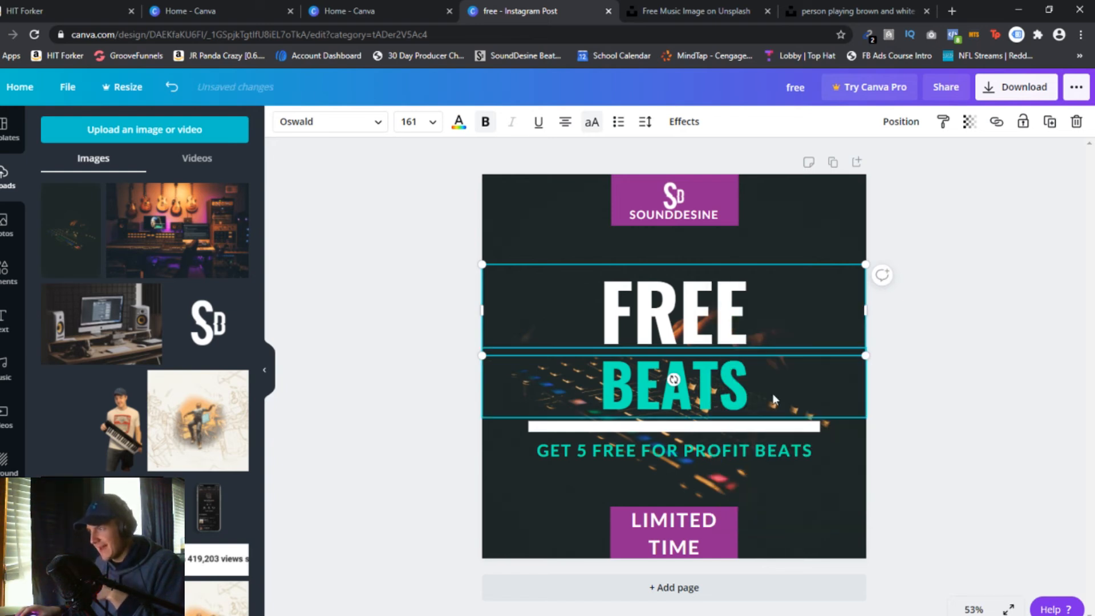
Step: Bring the FREE text forward one layer and send it backward again
right_click(706, 295)
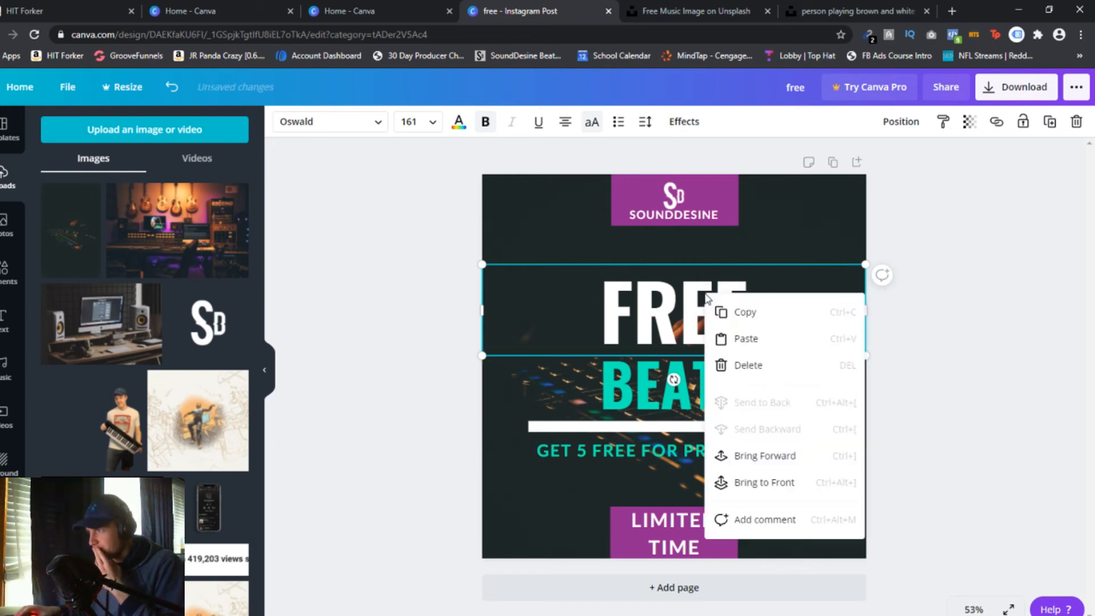
click(758, 456)
right_click(719, 303)
click(781, 439)
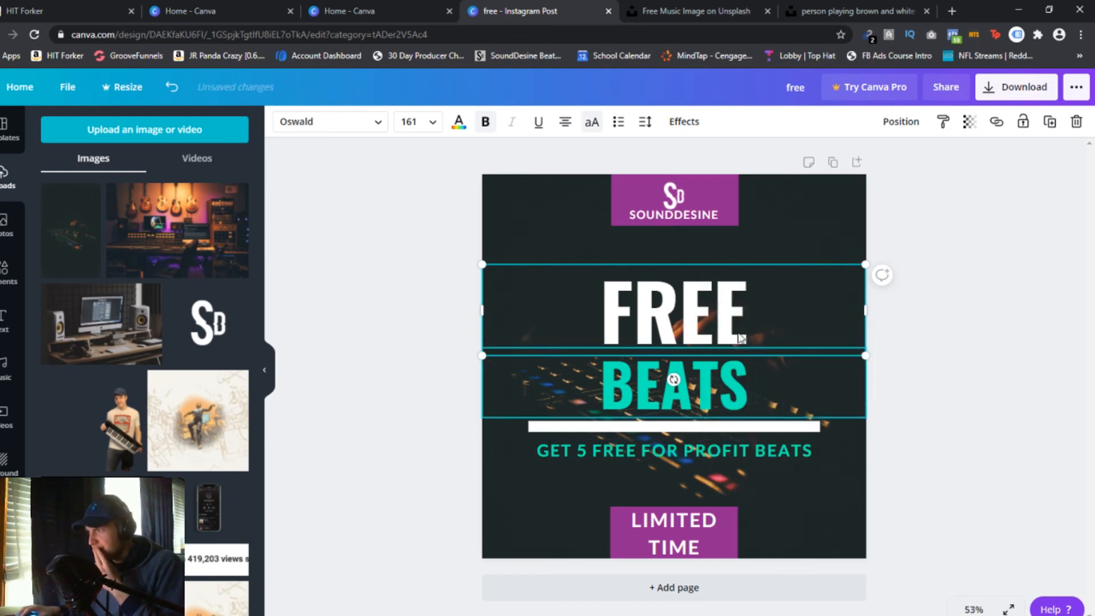
click(774, 294)
click(766, 281)
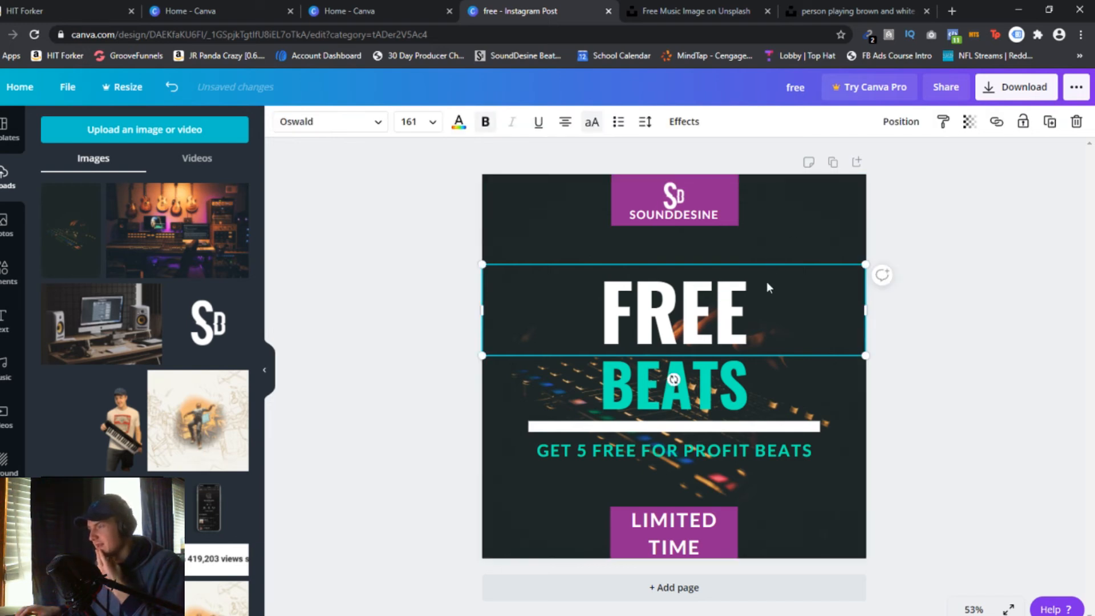
click(757, 209)
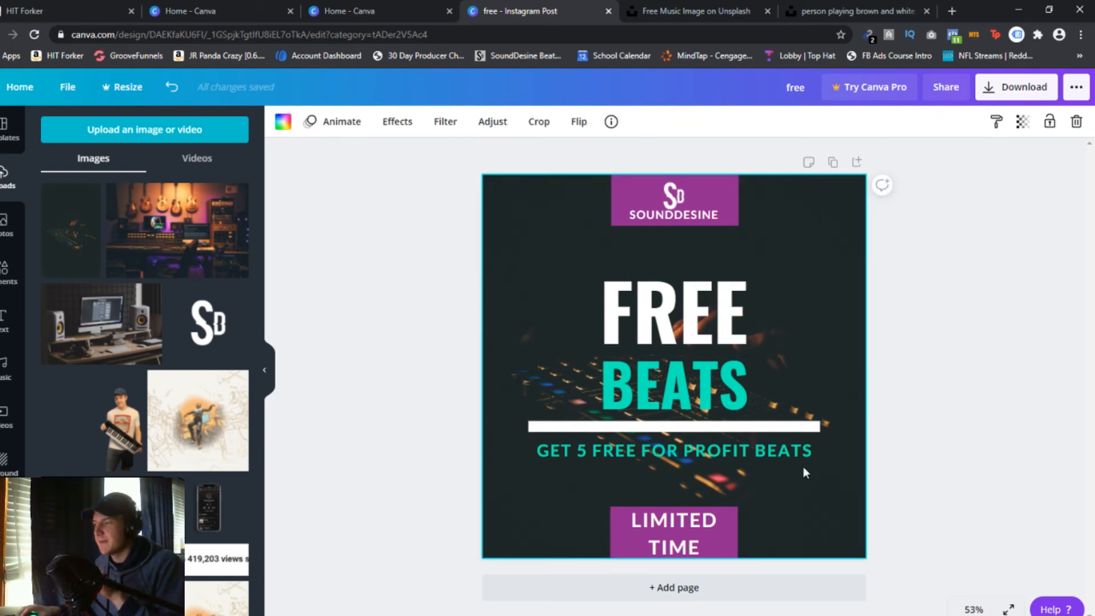
right_click(835, 466)
click(762, 400)
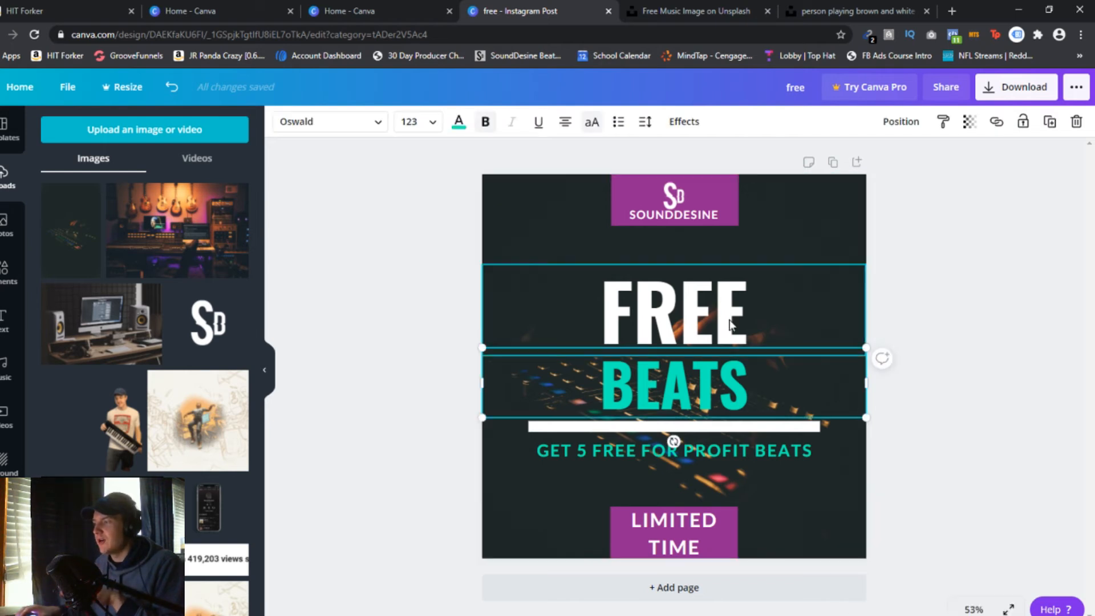
click(822, 529)
right_click(830, 508)
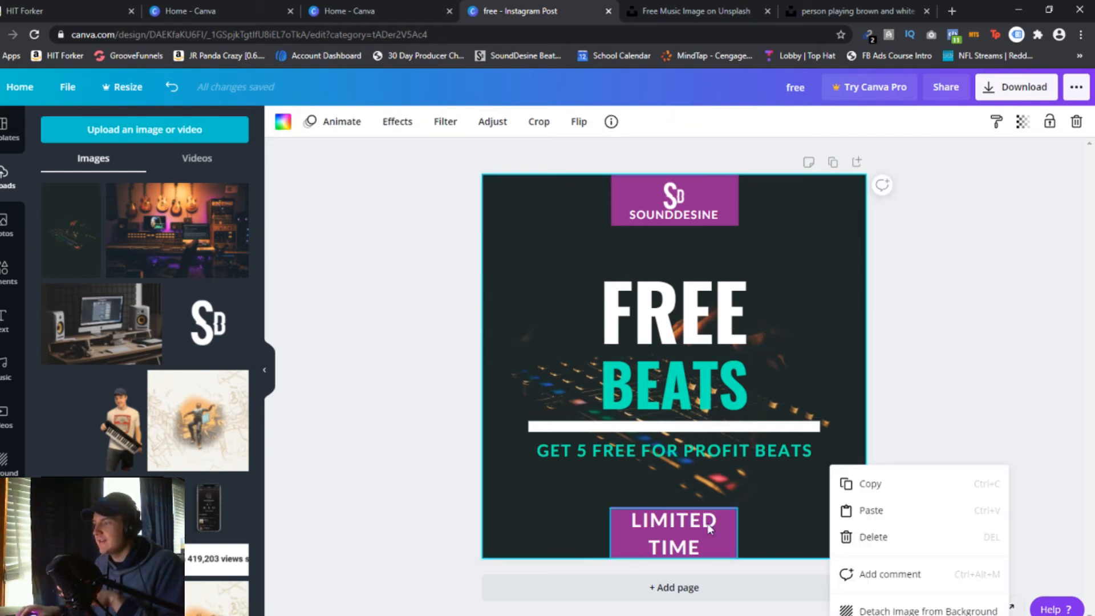
Step: Send the LIMITED TIME text backward one layer, and send its purple box to the back
right_click(710, 529)
click(667, 528)
right_click(637, 537)
click(576, 490)
right_click(630, 539)
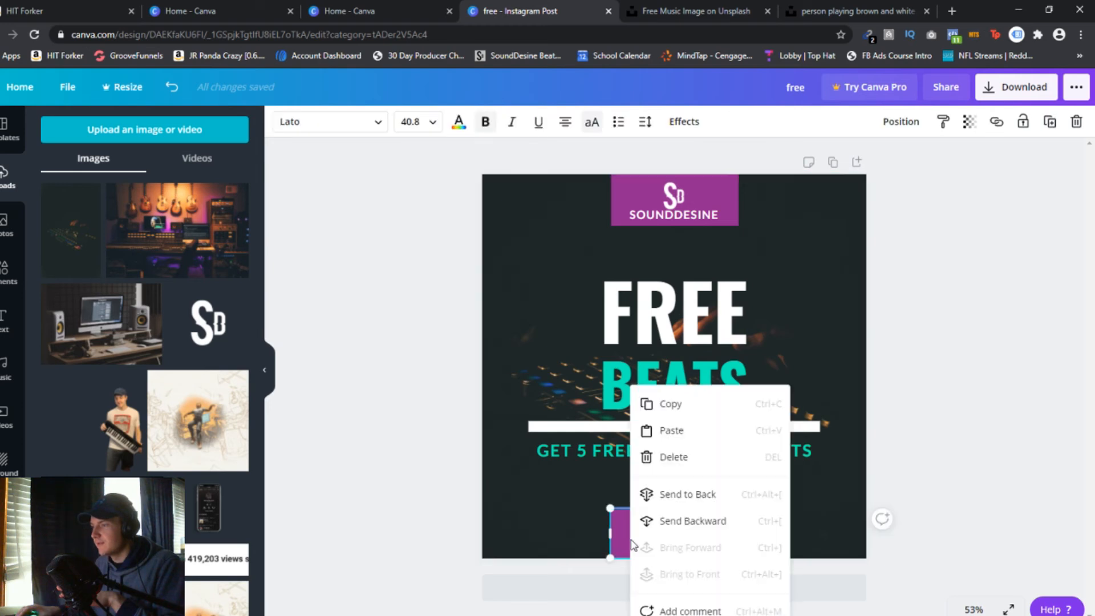
click(667, 521)
right_click(689, 538)
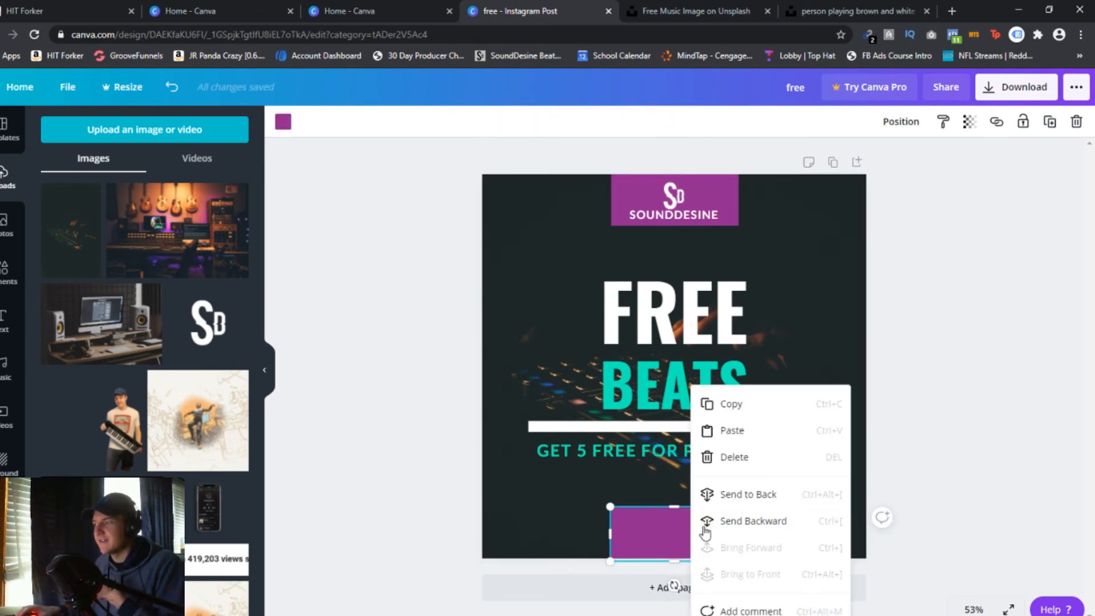
click(739, 495)
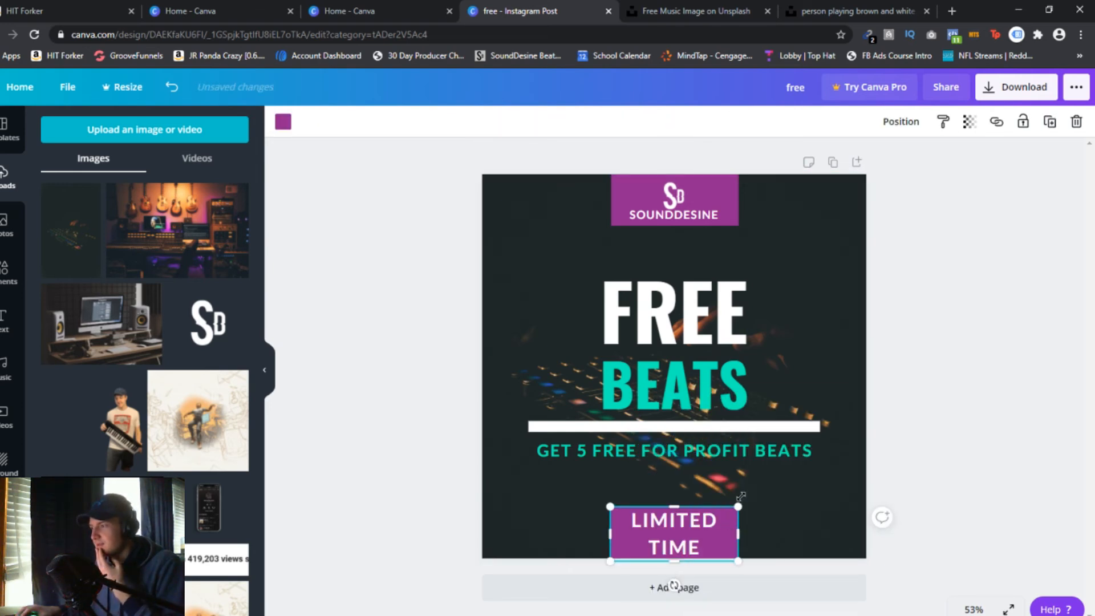
Step: Recolor the purple box behind the SOUNDDESINE logo orange
click(768, 518)
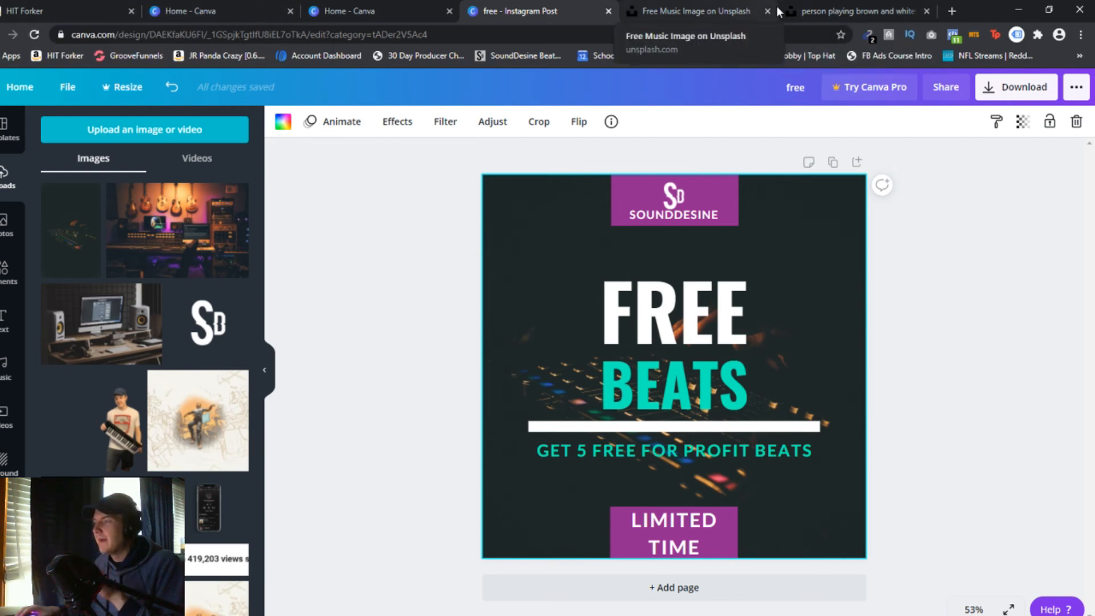
click(666, 194)
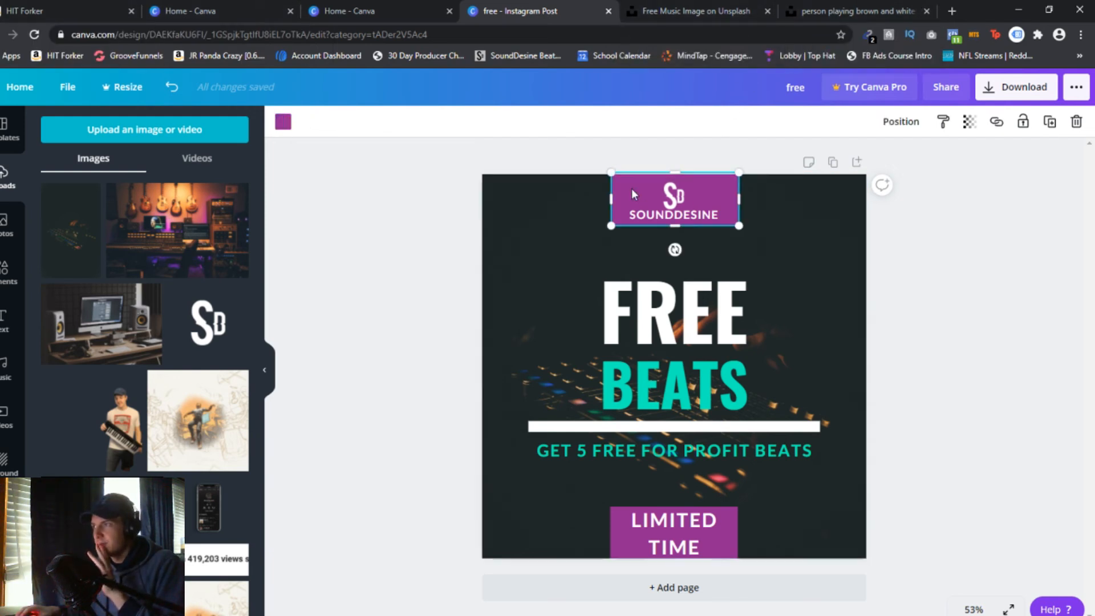
click(283, 122)
click(235, 525)
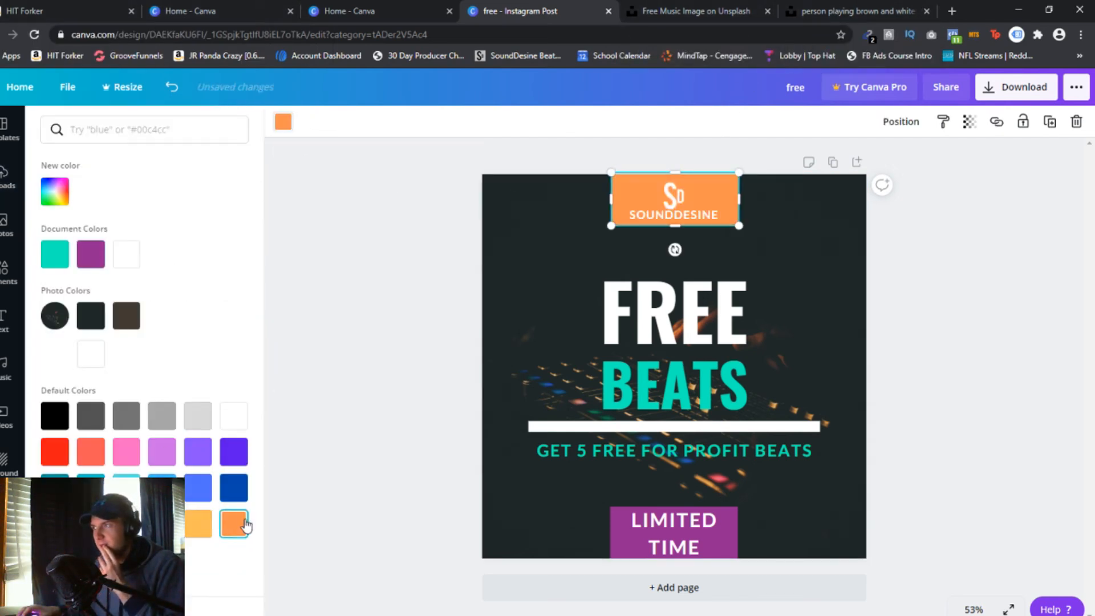
Step: Shift the LIMITED TIME text aside and recolor the purple box behind it orange
click(616, 541)
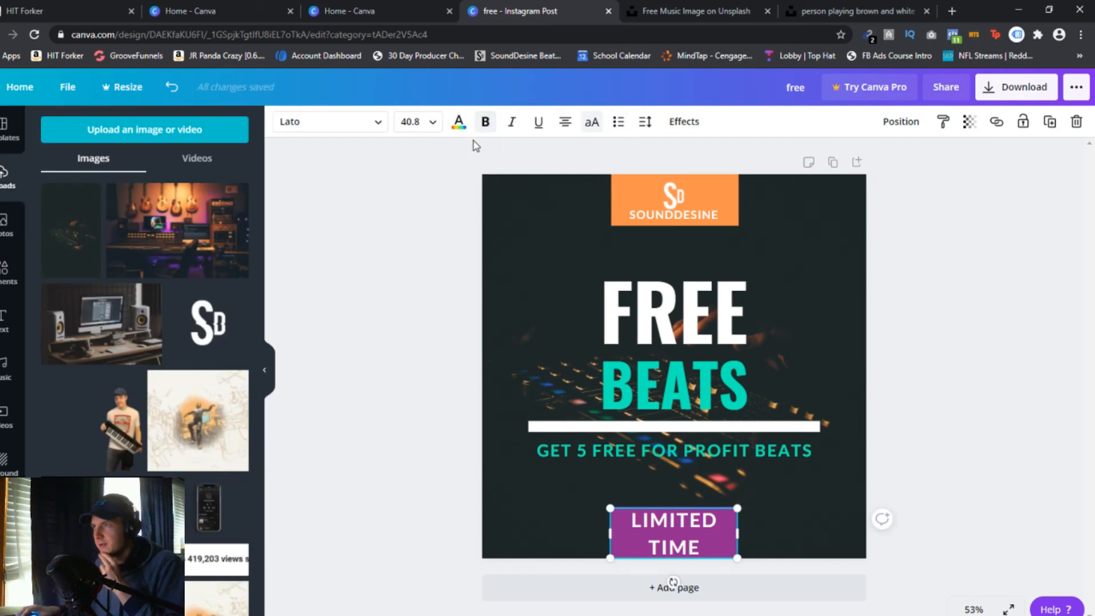
drag(678, 546, 717, 548)
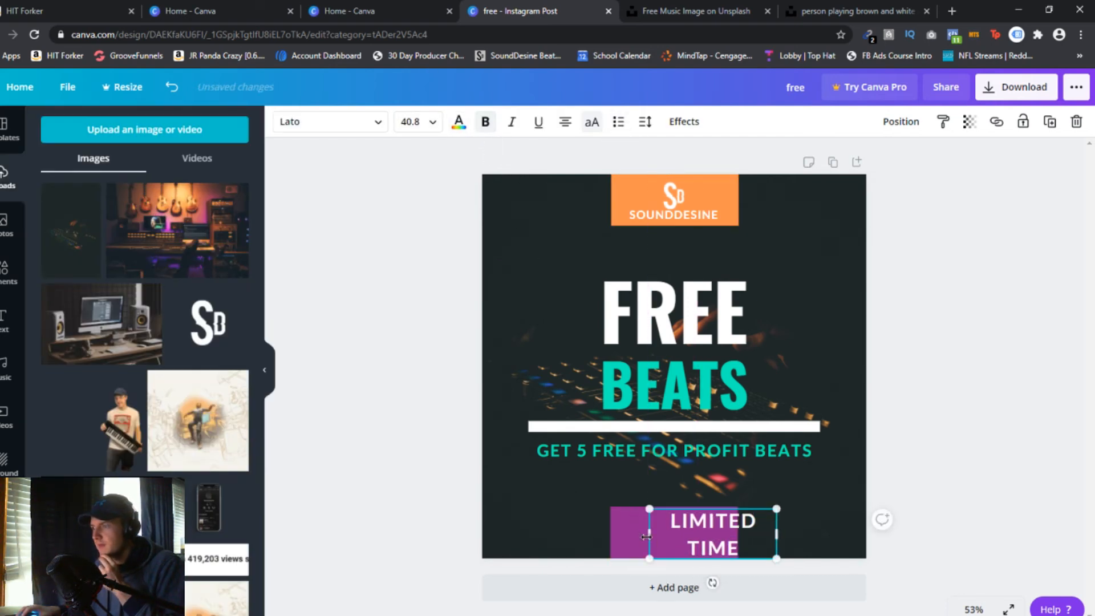
click(630, 541)
click(281, 121)
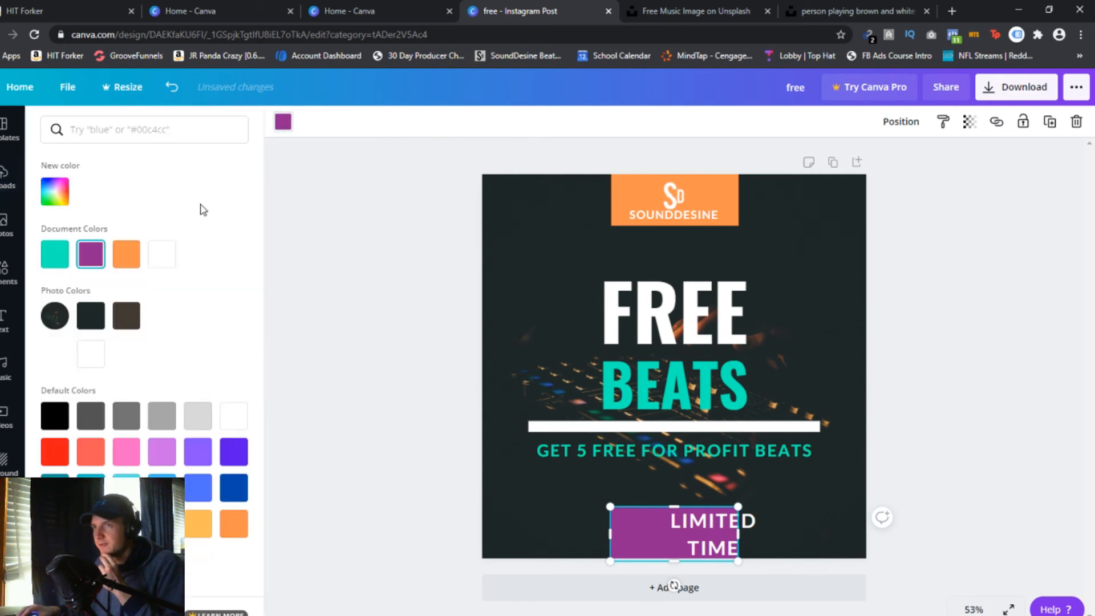
click(234, 524)
Step: Move the LIMITED TIME text back so it is centered on its orange box
click(627, 527)
click(709, 524)
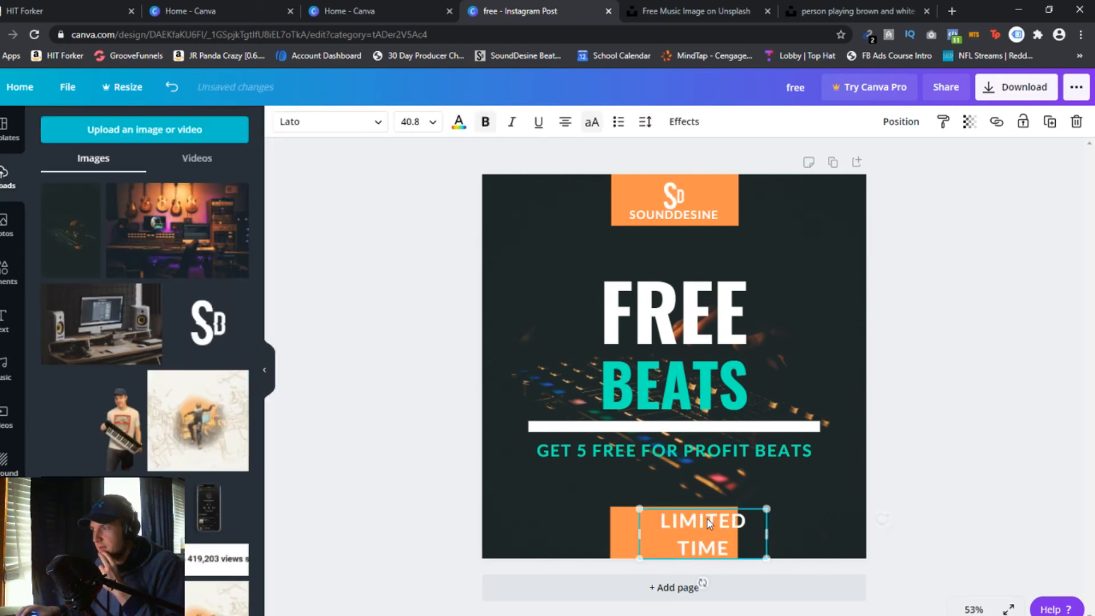
drag(709, 523, 675, 514)
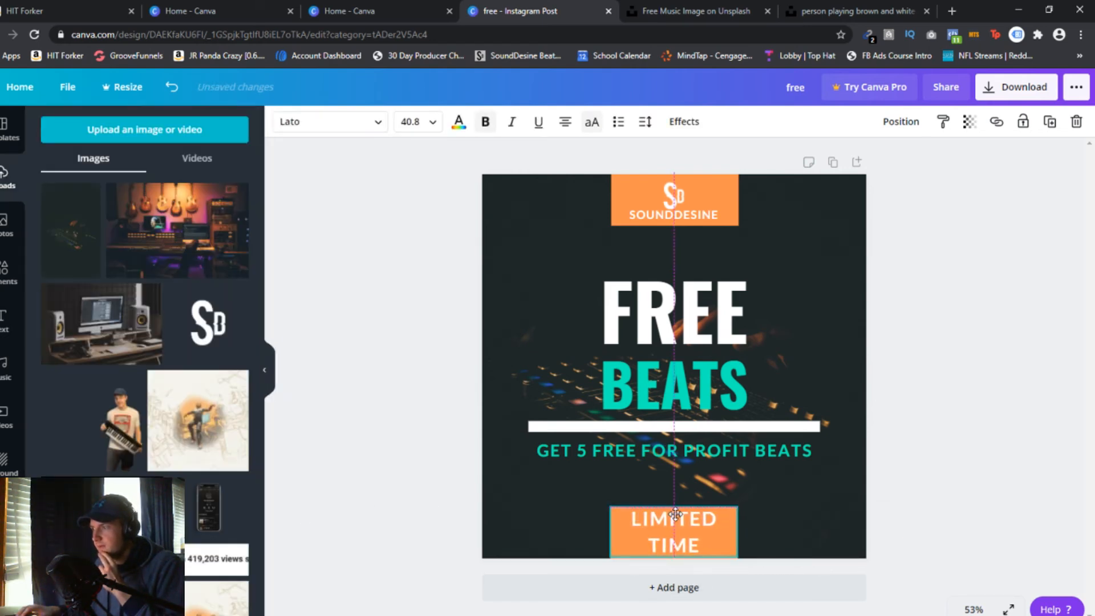
drag(673, 517, 677, 518)
click(781, 467)
click(700, 531)
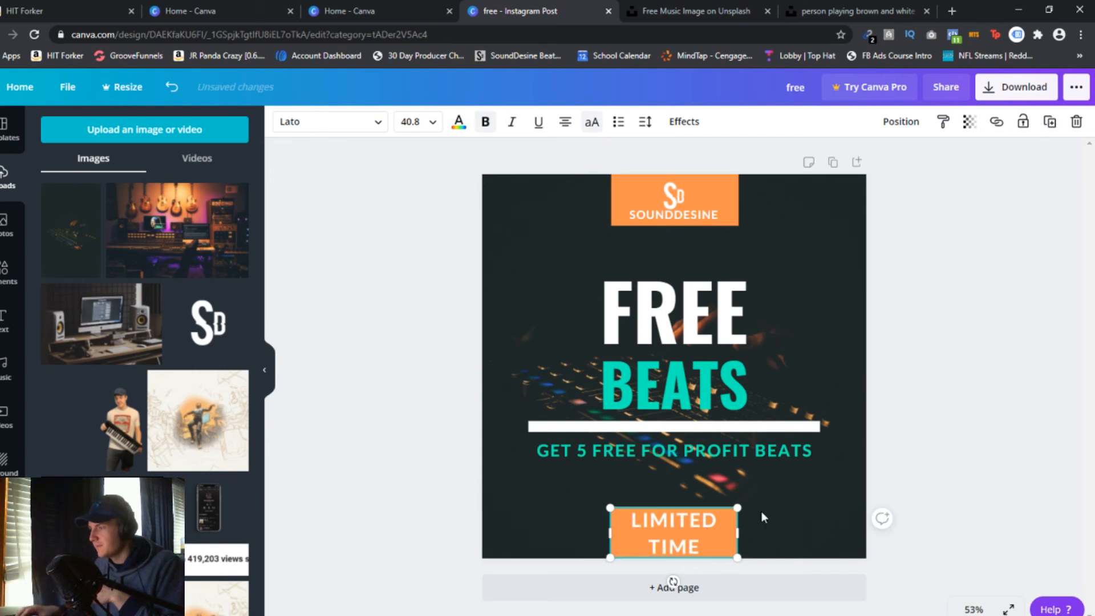
click(741, 479)
Step: Recolor the BEATS text and the GET 5 FREE FOR PROFIT BEATS line dark blue
click(675, 366)
click(458, 121)
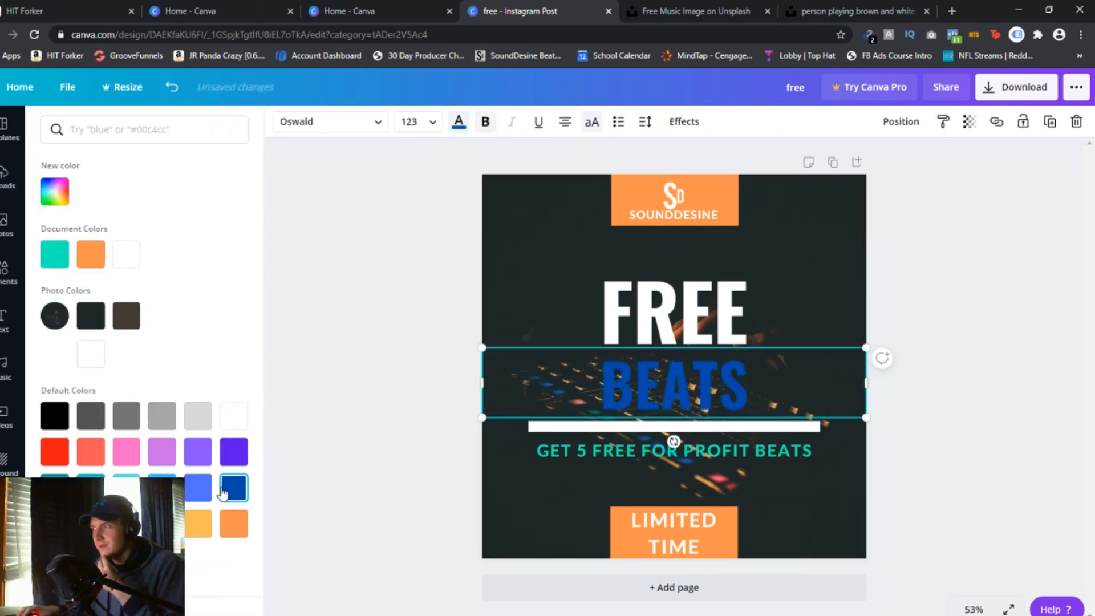
click(230, 490)
click(691, 455)
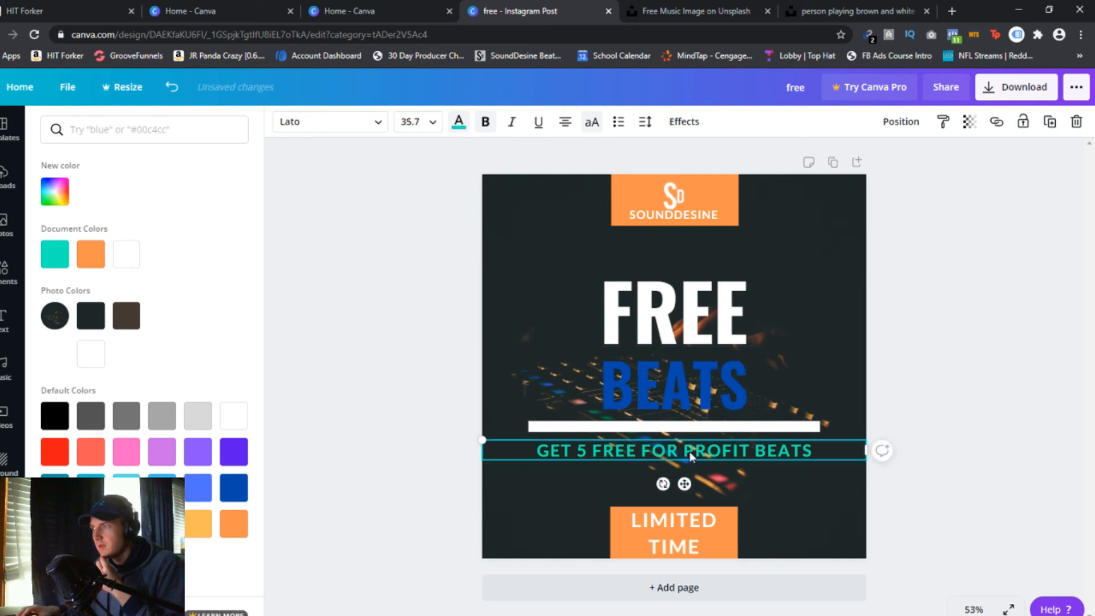
click(234, 487)
click(970, 302)
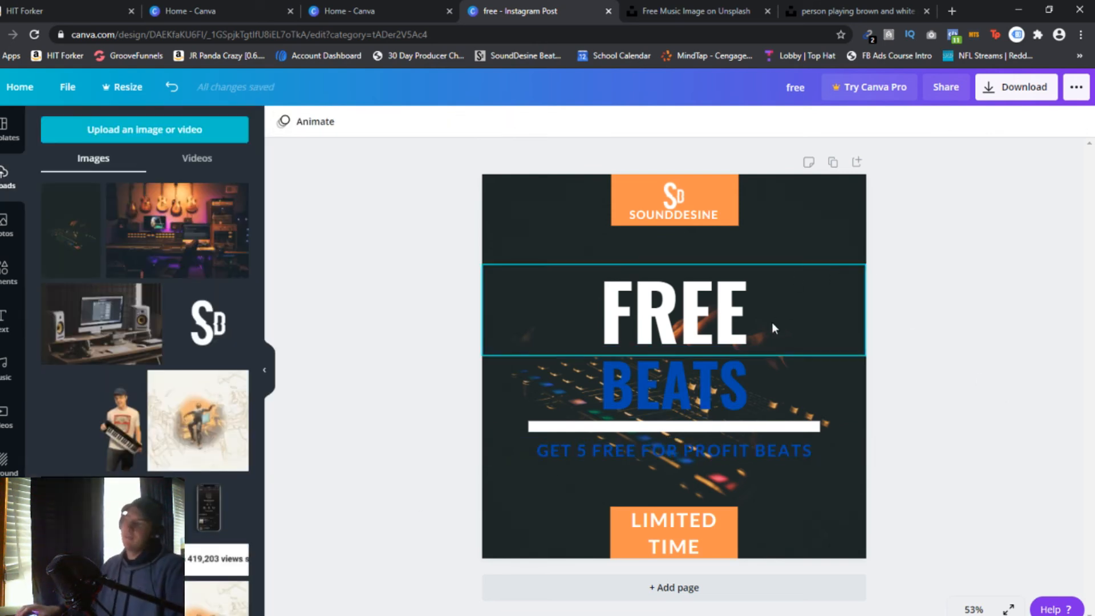
Step: Recolor the BEATS text and the GET 5 FREE FOR PROFIT BEATS line orange
click(712, 379)
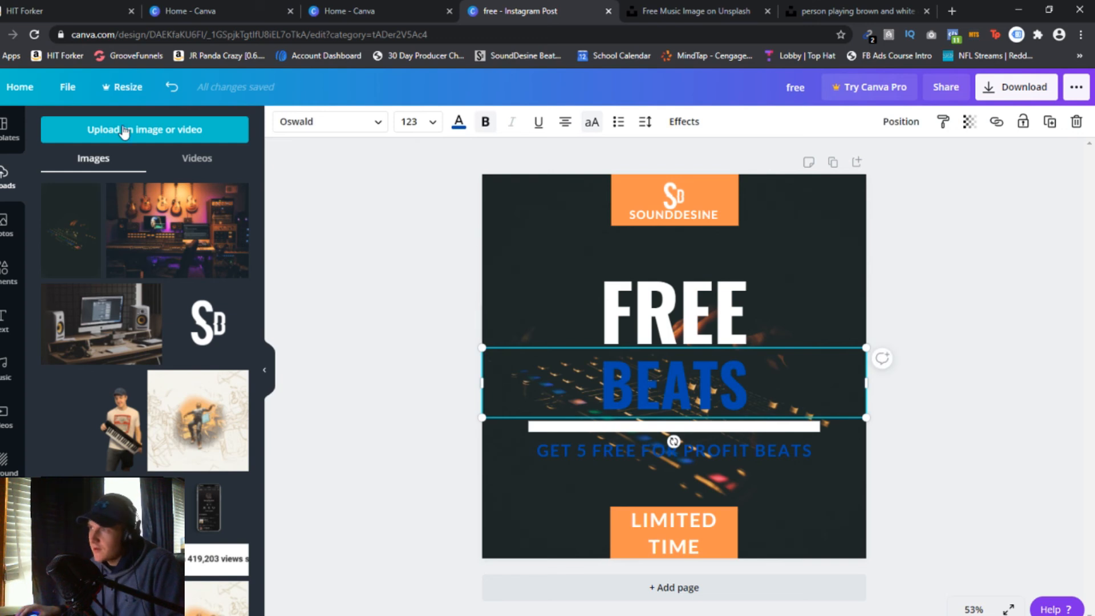
click(458, 121)
click(234, 523)
click(652, 459)
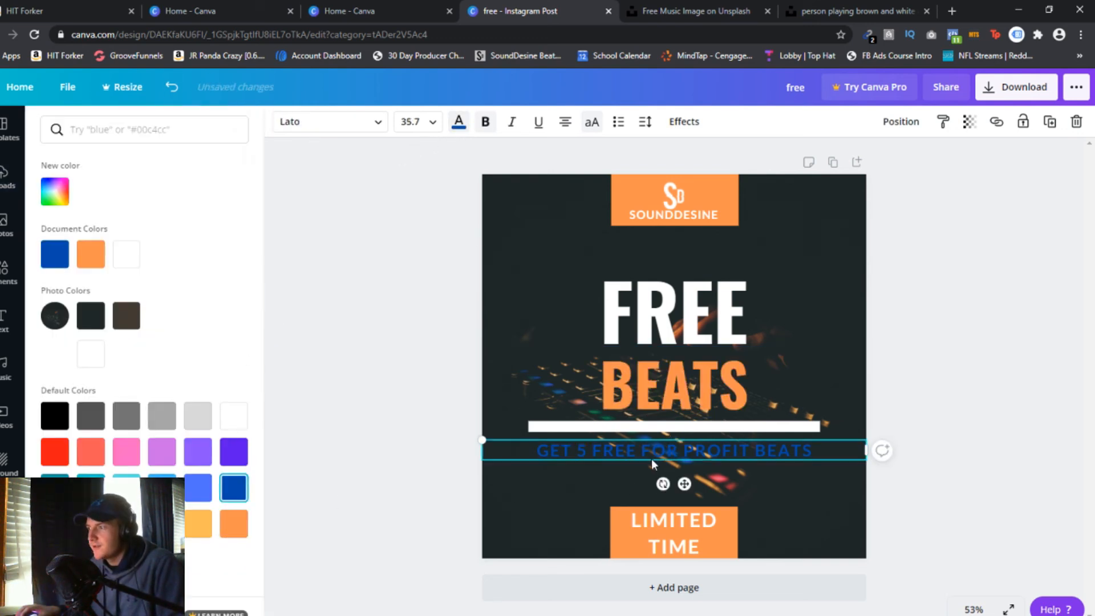
click(242, 534)
Step: Recolor the box behind the SOUNDDESINE logo dark blue
click(634, 207)
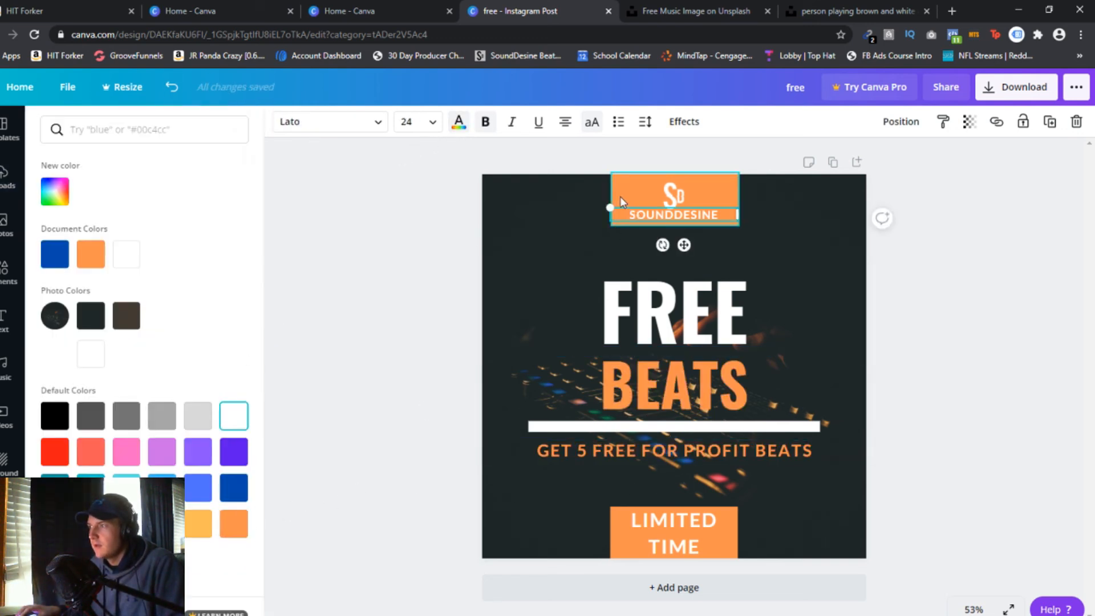
click(620, 197)
click(282, 122)
click(224, 493)
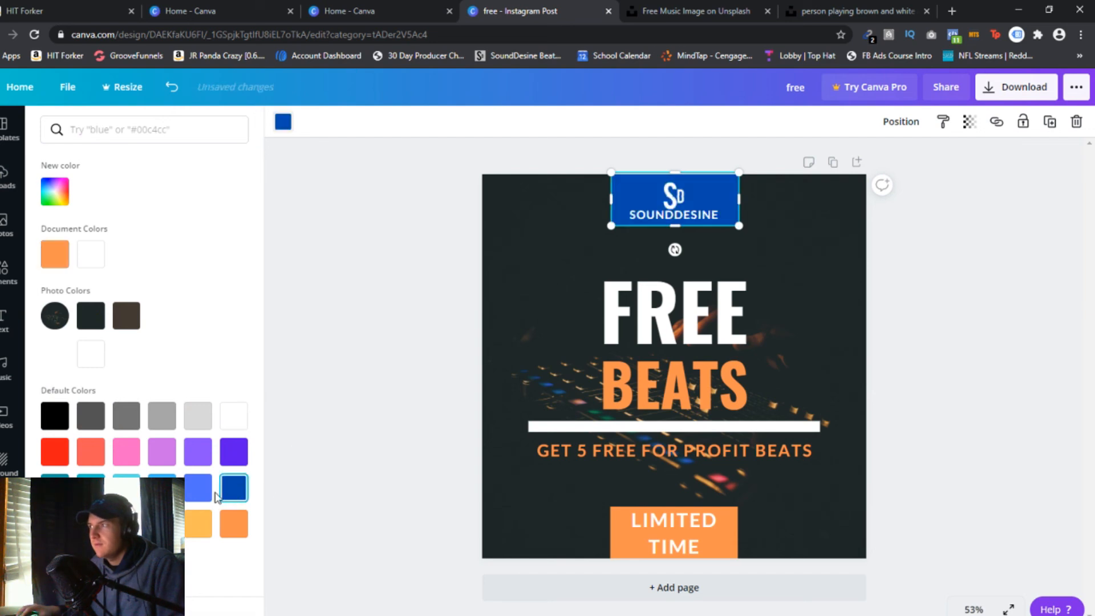
Step: Shift the LIMITED TIME text aside and recolor the box behind it dark blue
click(593, 529)
click(614, 533)
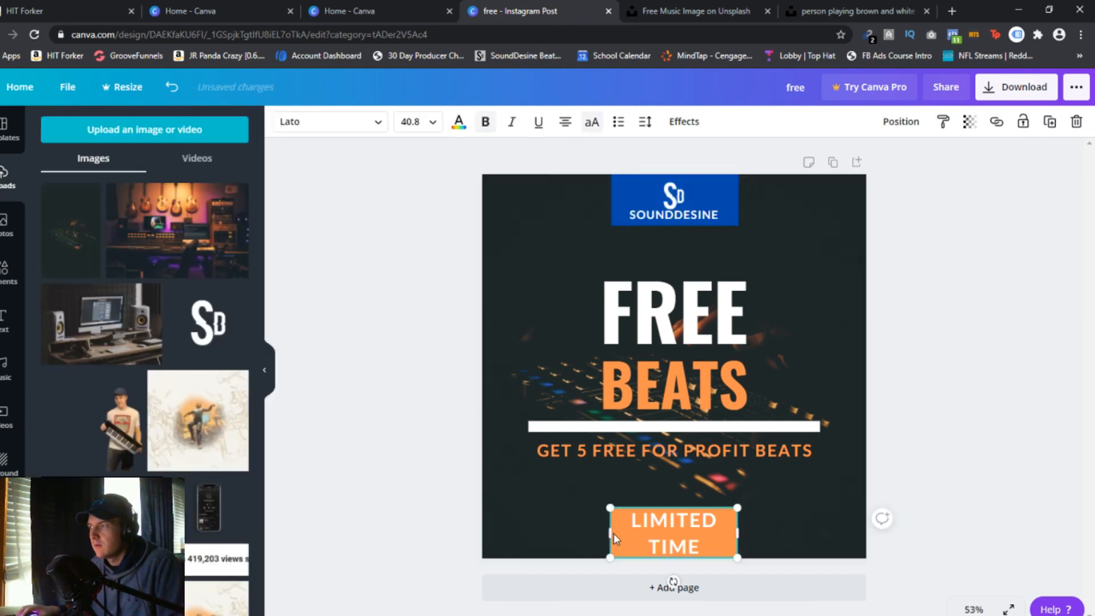
drag(640, 536, 659, 536)
click(591, 529)
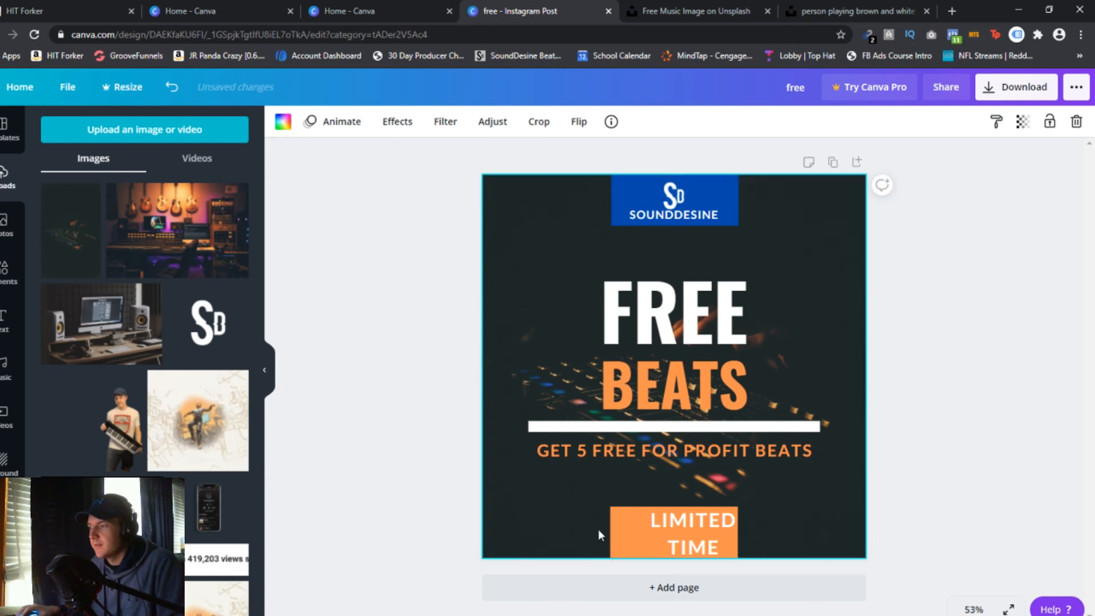
click(612, 527)
click(283, 122)
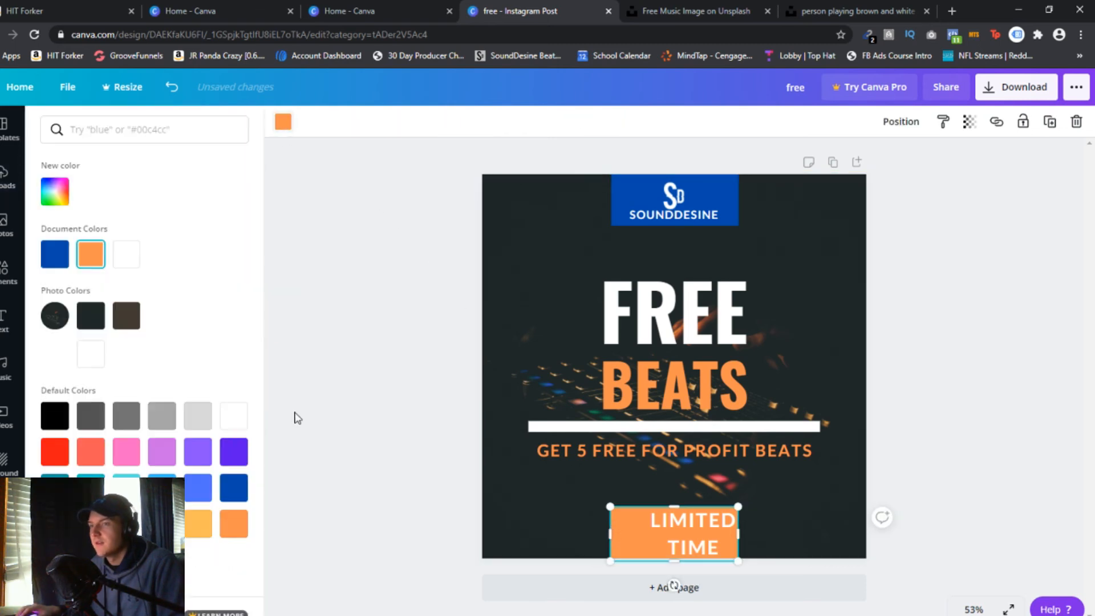
click(235, 486)
key(Escape)
Step: Center the LIMITED TIME text on its blue box again and deselect it
drag(716, 518, 697, 518)
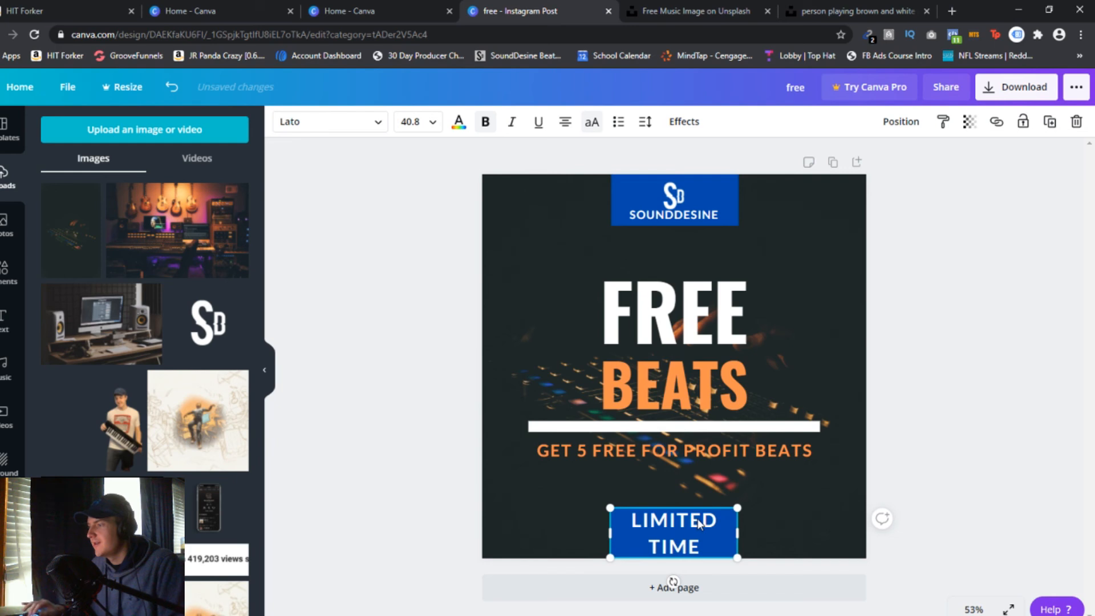
click(767, 516)
click(897, 354)
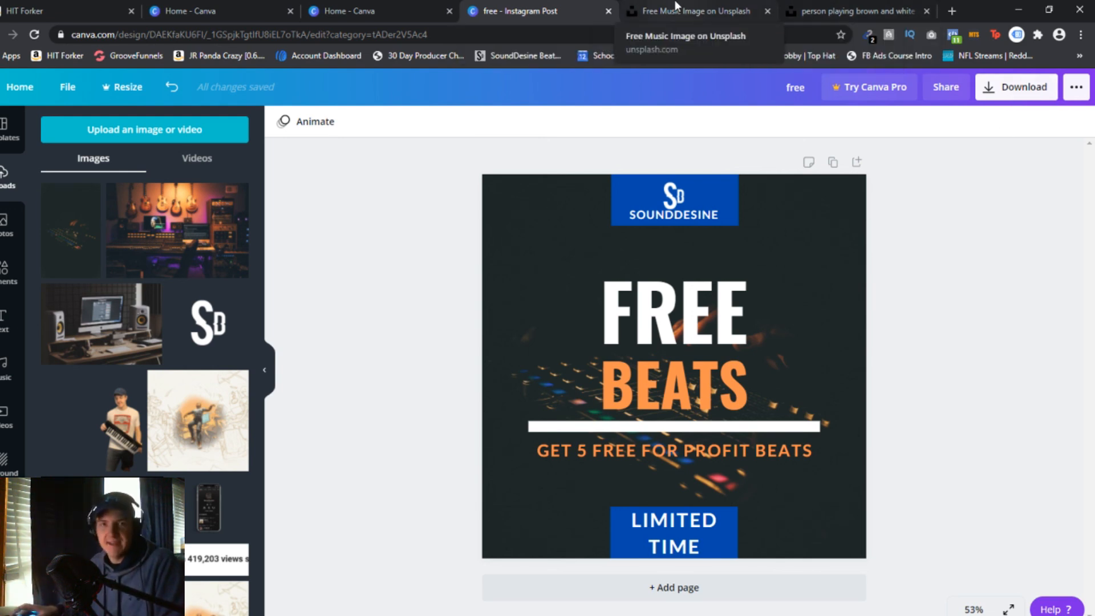
Step: Download the finished design as a PNG and dismiss the post-scheduling offer
click(1033, 99)
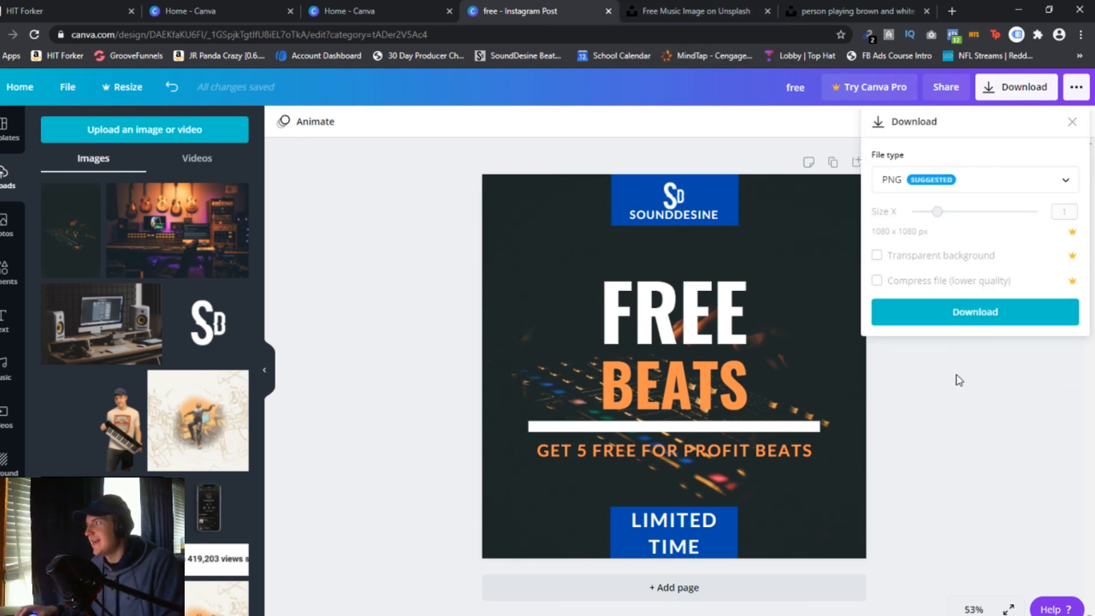
click(961, 315)
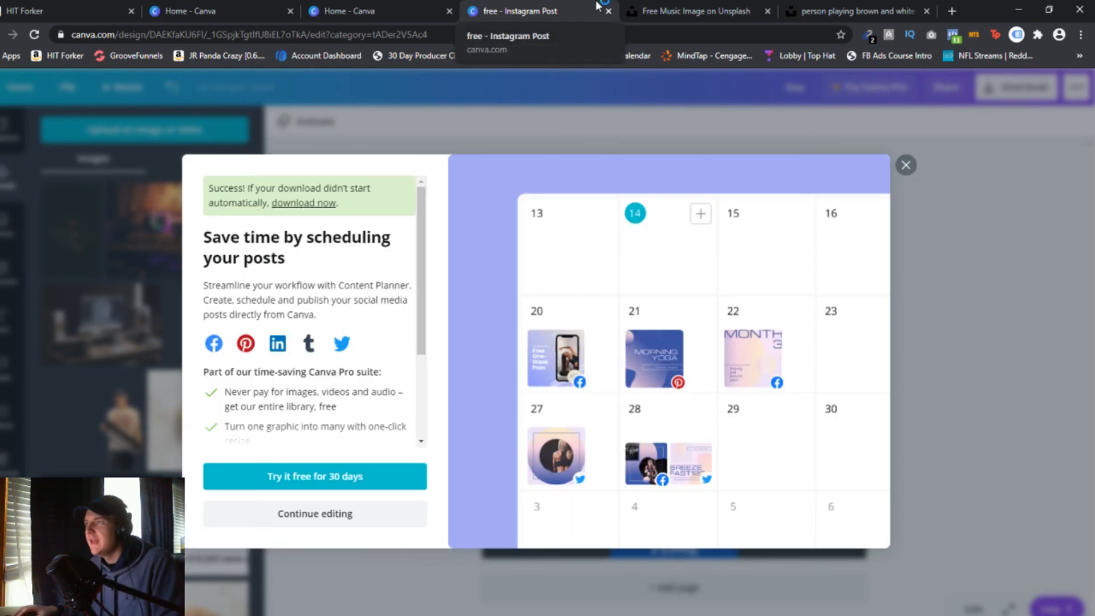
click(905, 164)
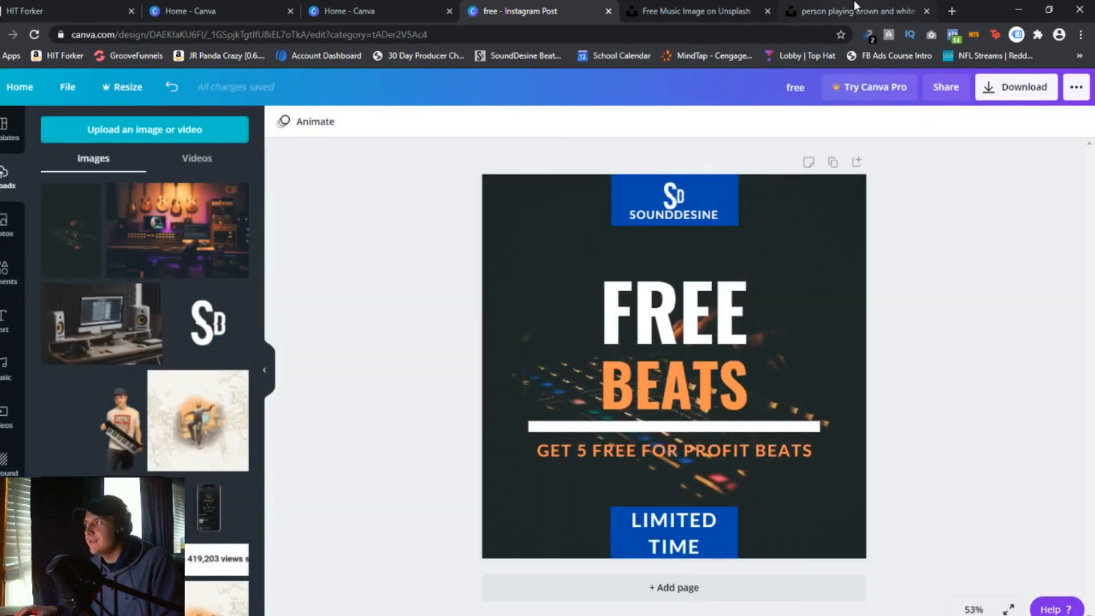
Step: Close the Unsplash page with the mixing console photo and both Canva home pages, returning to the ad design
click(747, 7)
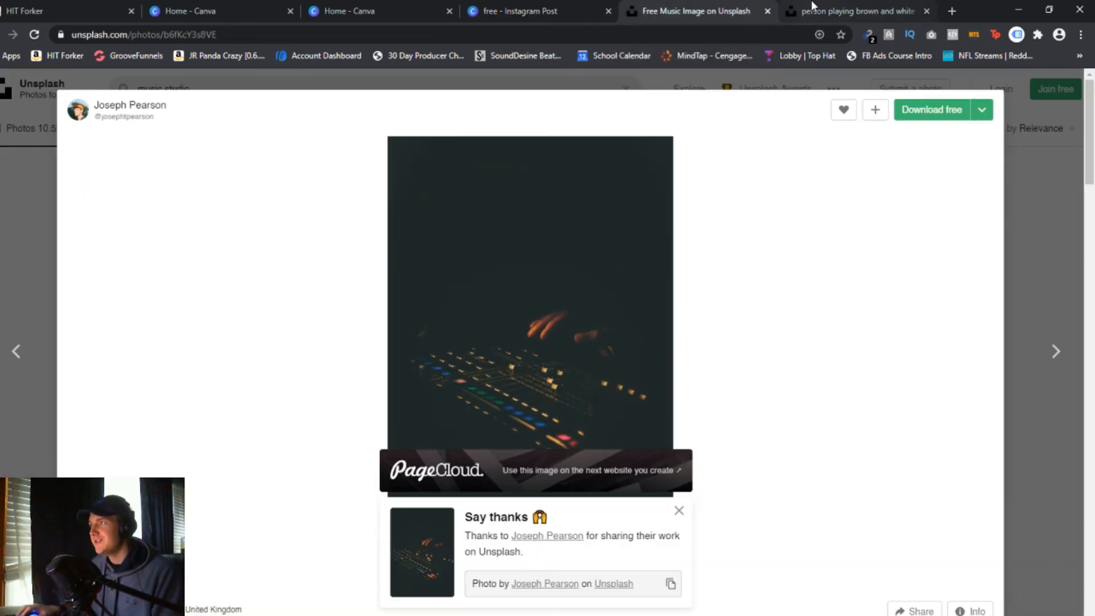
click(767, 11)
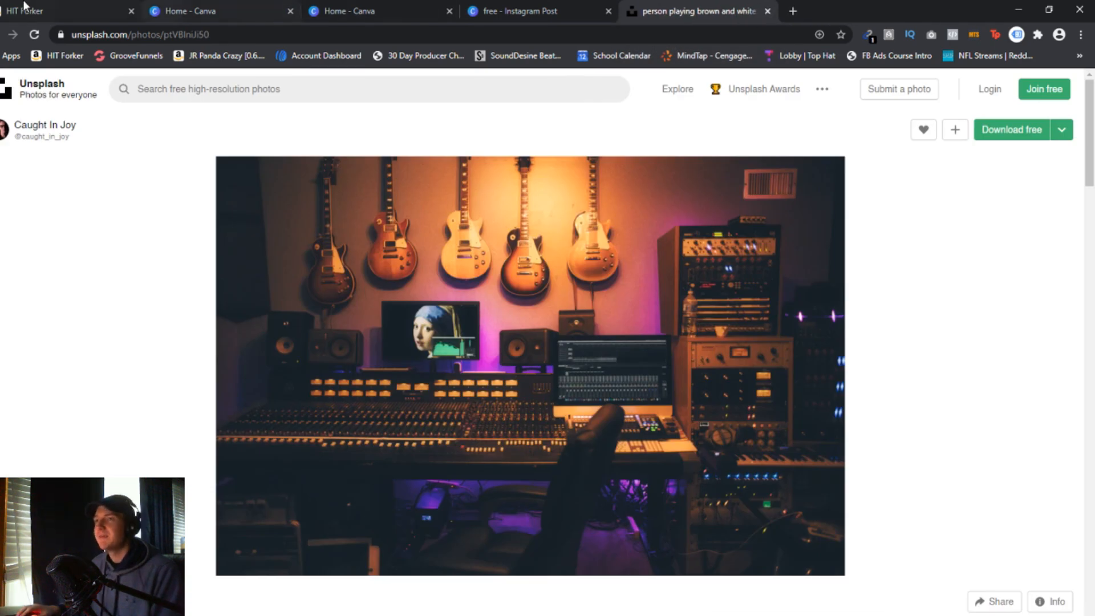
click(168, 10)
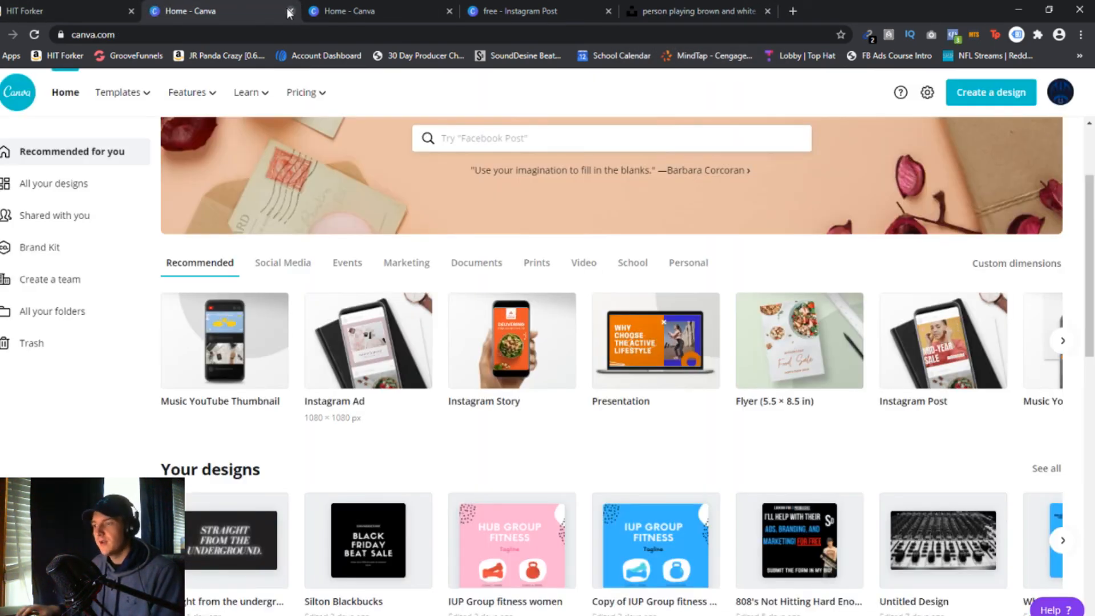
click(290, 12)
click(289, 11)
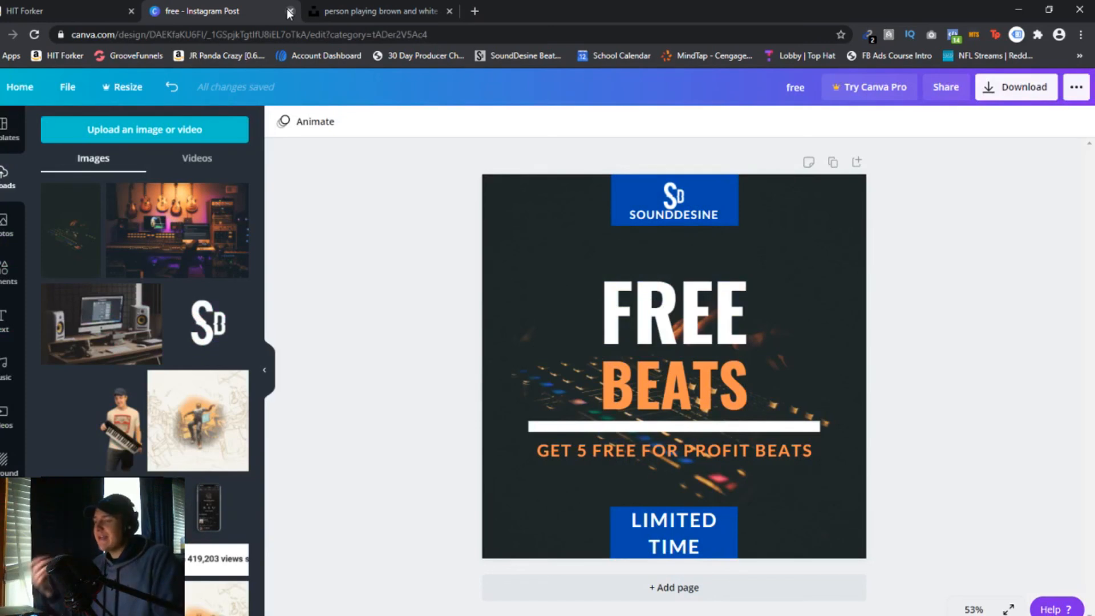